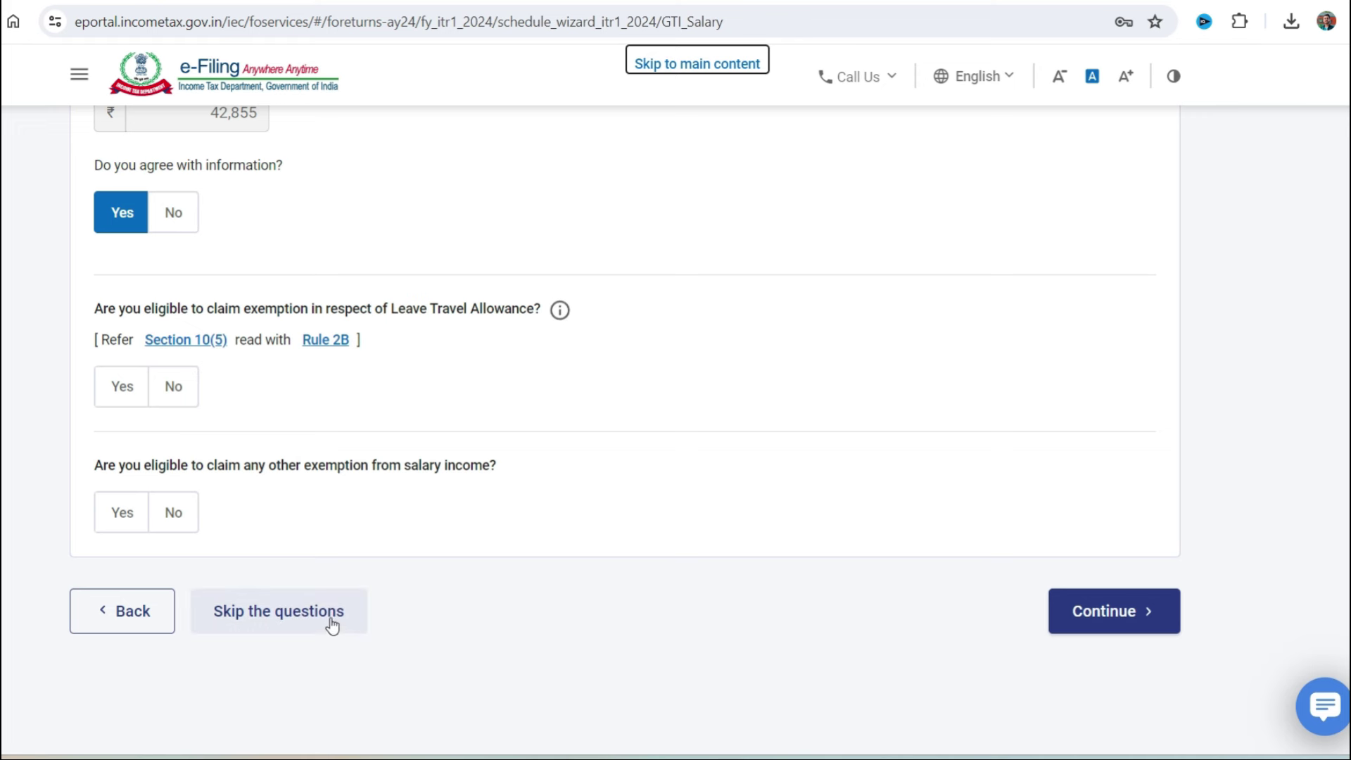
Review the salary exemption questions and continue to the verification of the income source details
{"action": "scroll", "coordinate": [593, 489], "scroll_direction": "up", "scroll_amount": 4}
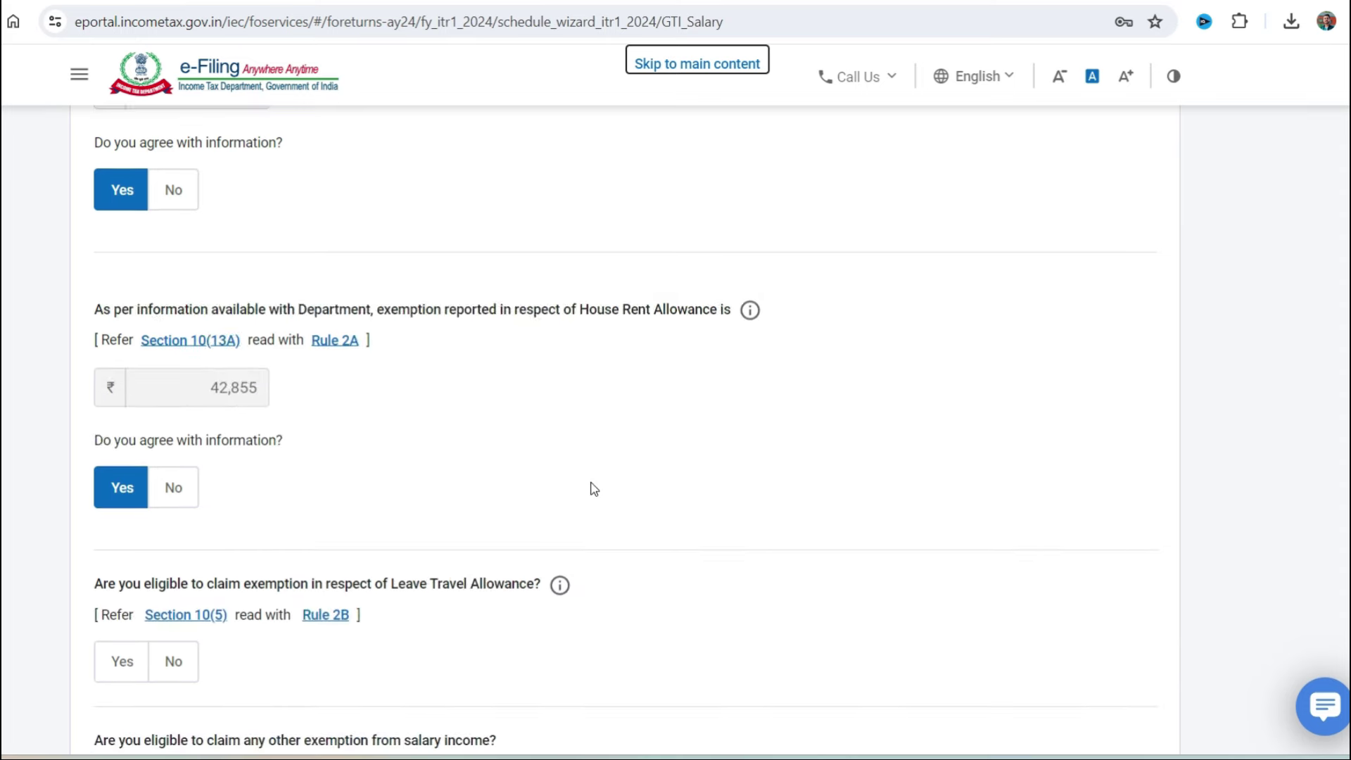
{"action": "scroll", "coordinate": [594, 488], "scroll_direction": "up", "scroll_amount": 4}
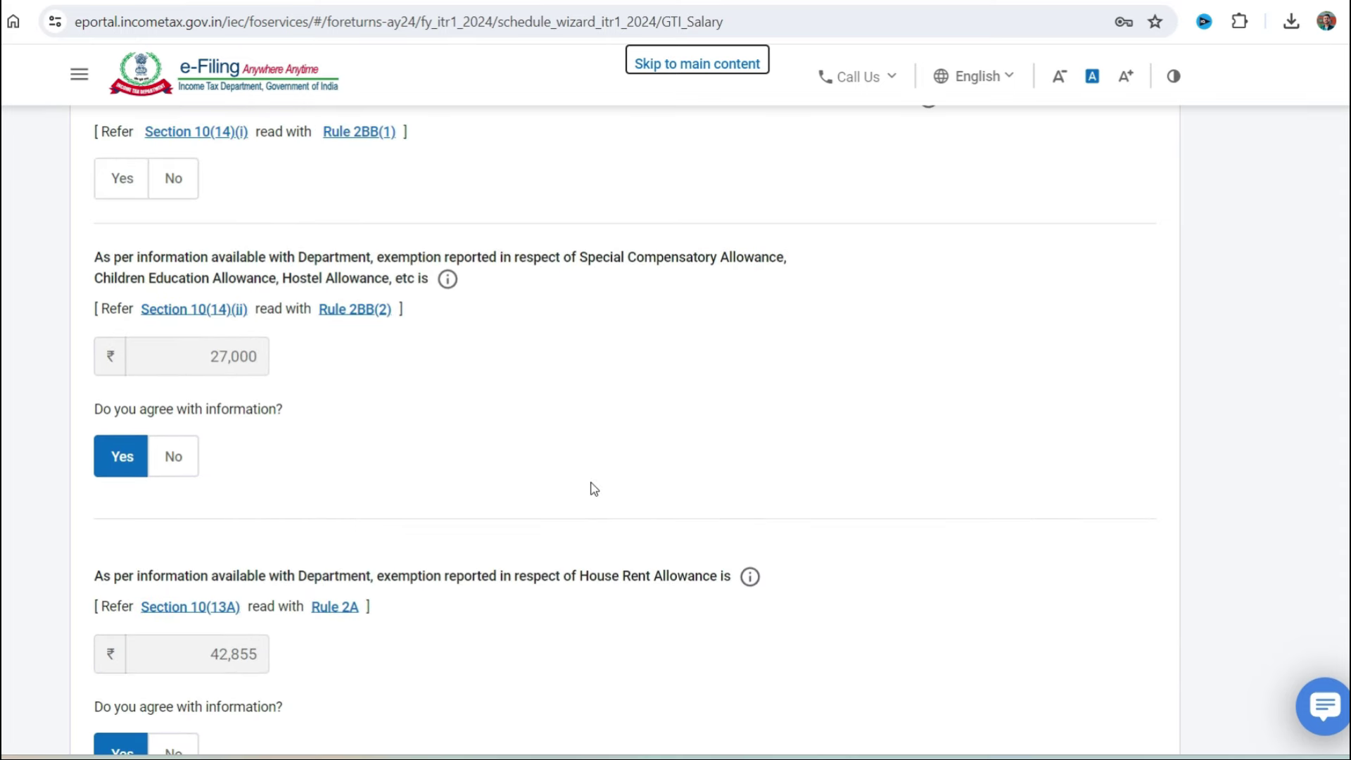
{"action": "scroll", "coordinate": [593, 488], "scroll_direction": "down", "scroll_amount": 8}
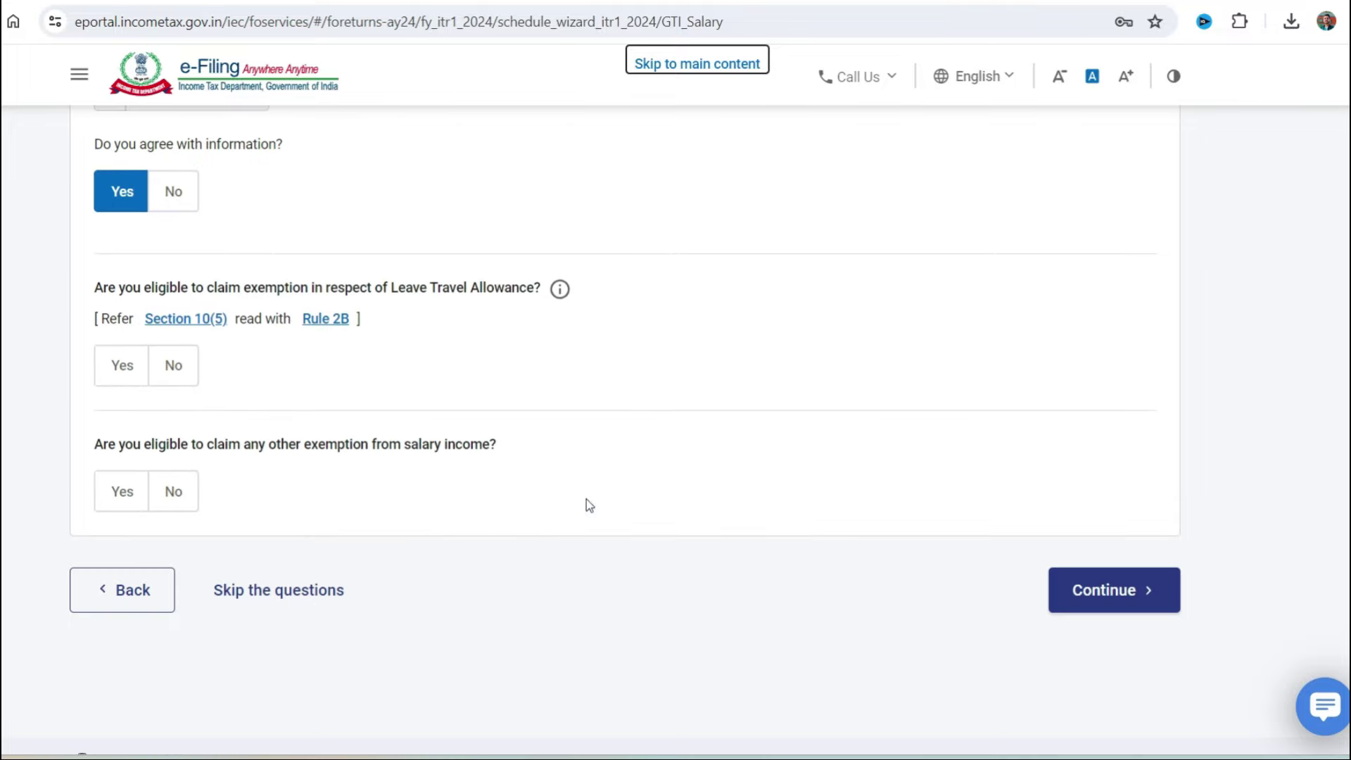
{"action": "scroll", "coordinate": [907, 468], "scroll_direction": "up", "scroll_amount": 10}
{"action": "scroll", "coordinate": [907, 468], "scroll_direction": "down", "scroll_amount": 10}
{"action": "scroll", "coordinate": [907, 468], "scroll_direction": "down", "scroll_amount": 2}
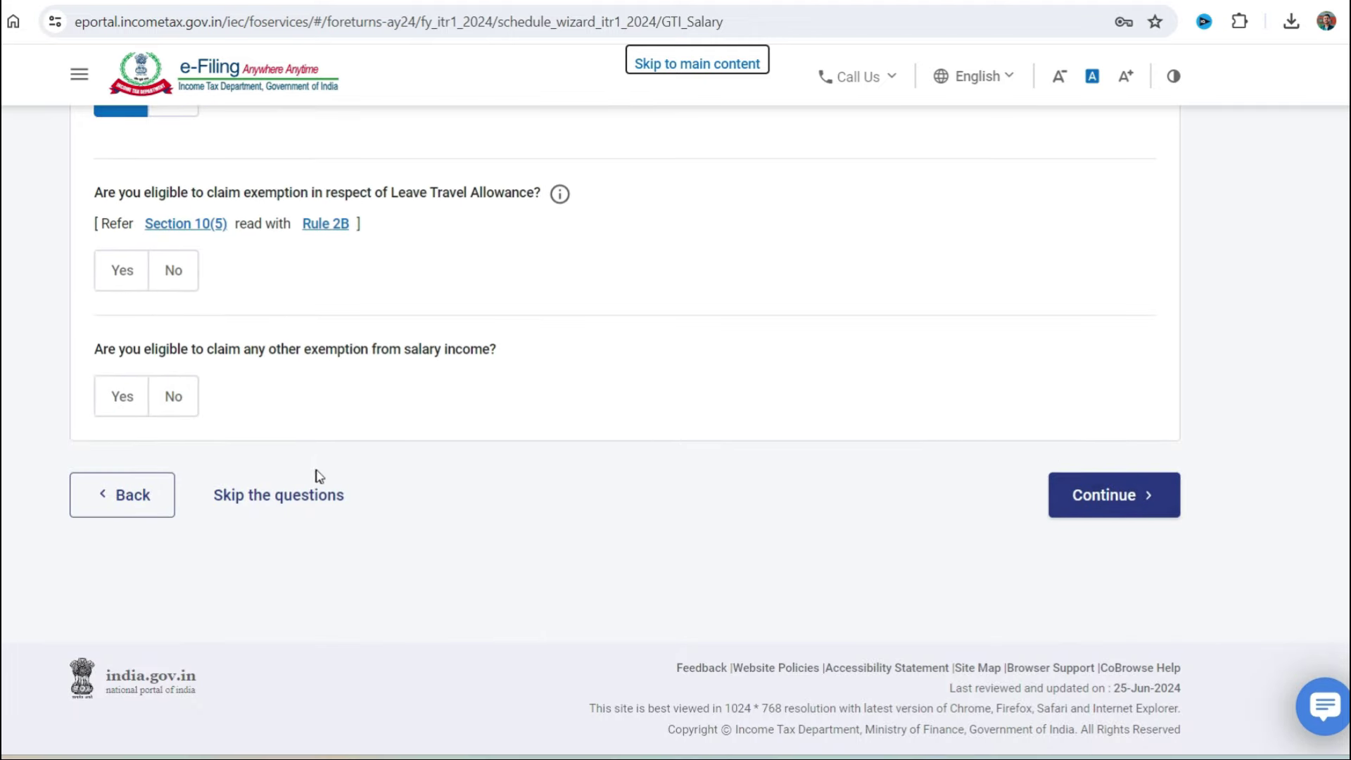
{"action": "left_click", "coordinate": [1169, 480]}
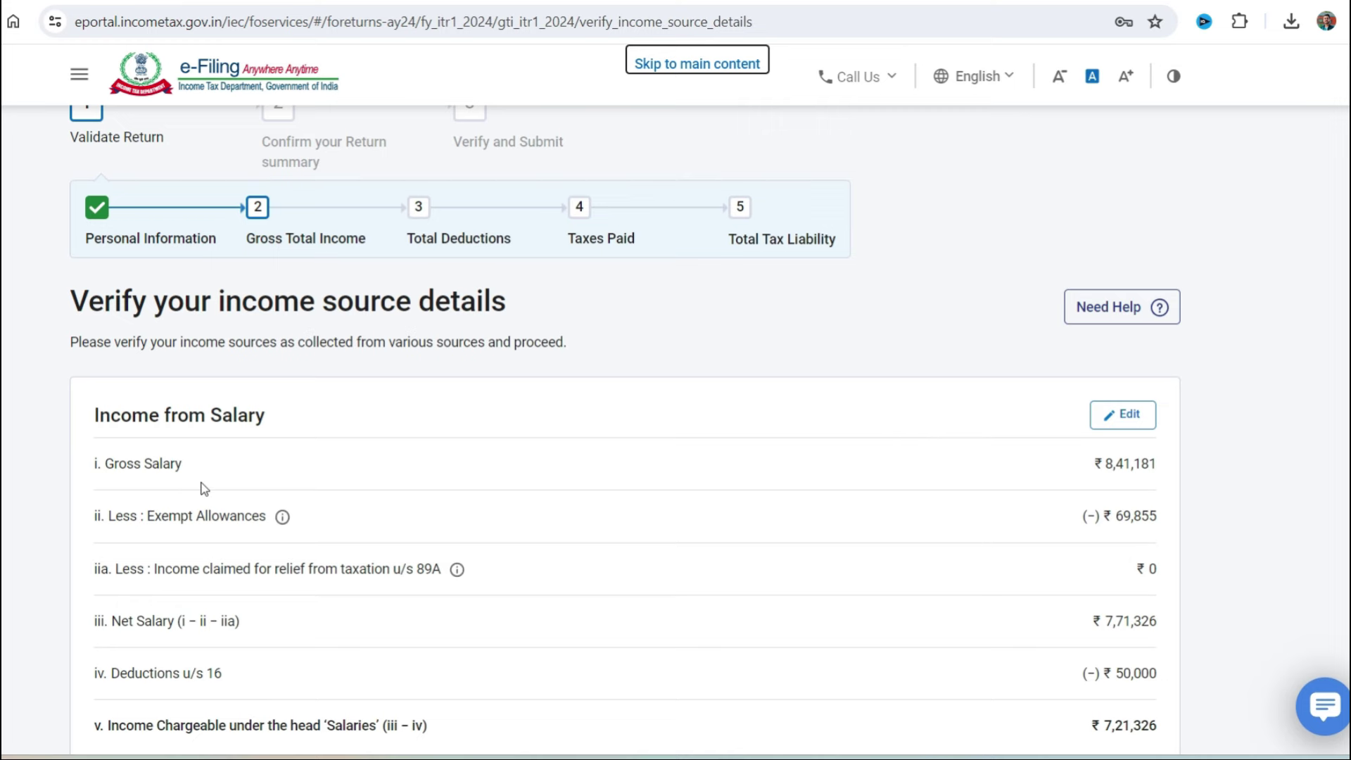
Open the Income from Salary details for editing, save them, and confirm the income source details
{"action": "scroll", "coordinate": [410, 568], "scroll_direction": "down", "scroll_amount": 2}
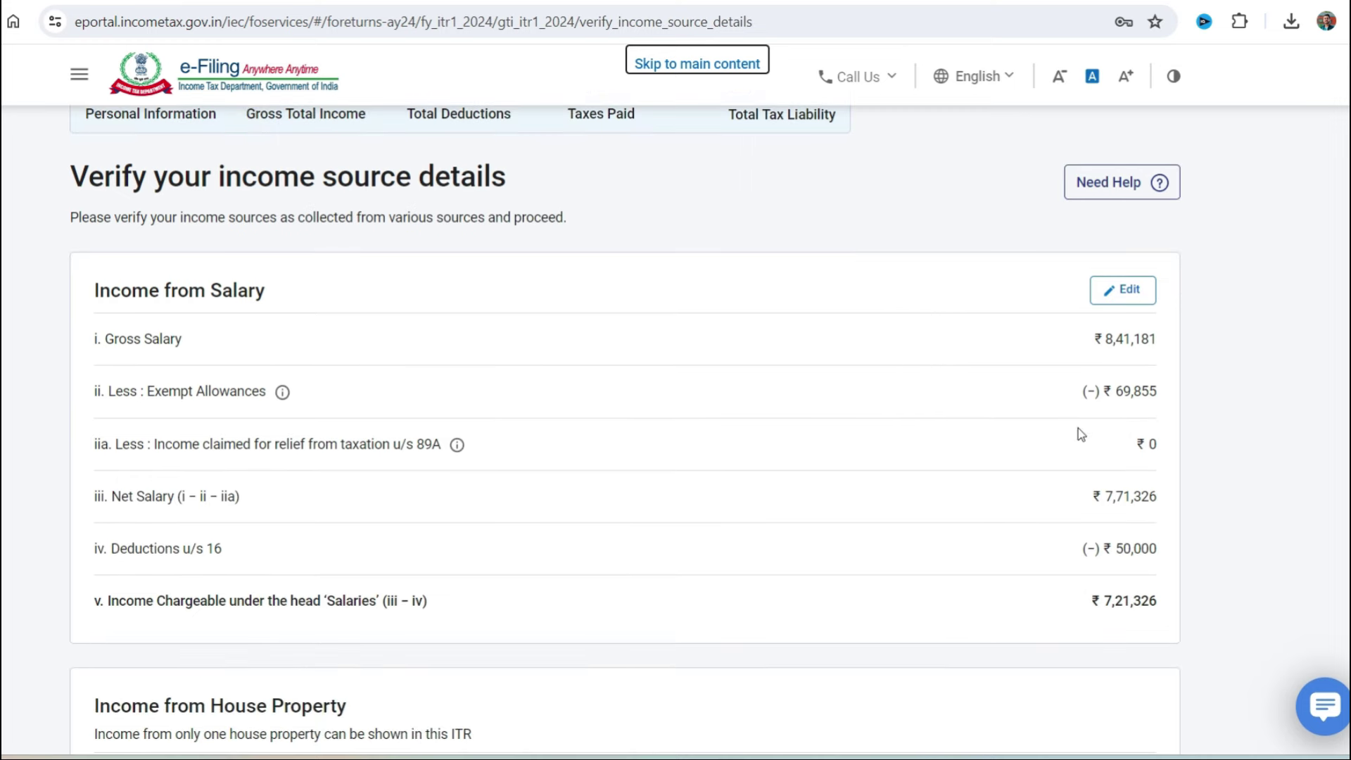
{"action": "scroll", "coordinate": [1079, 428], "scroll_direction": "down", "scroll_amount": 4}
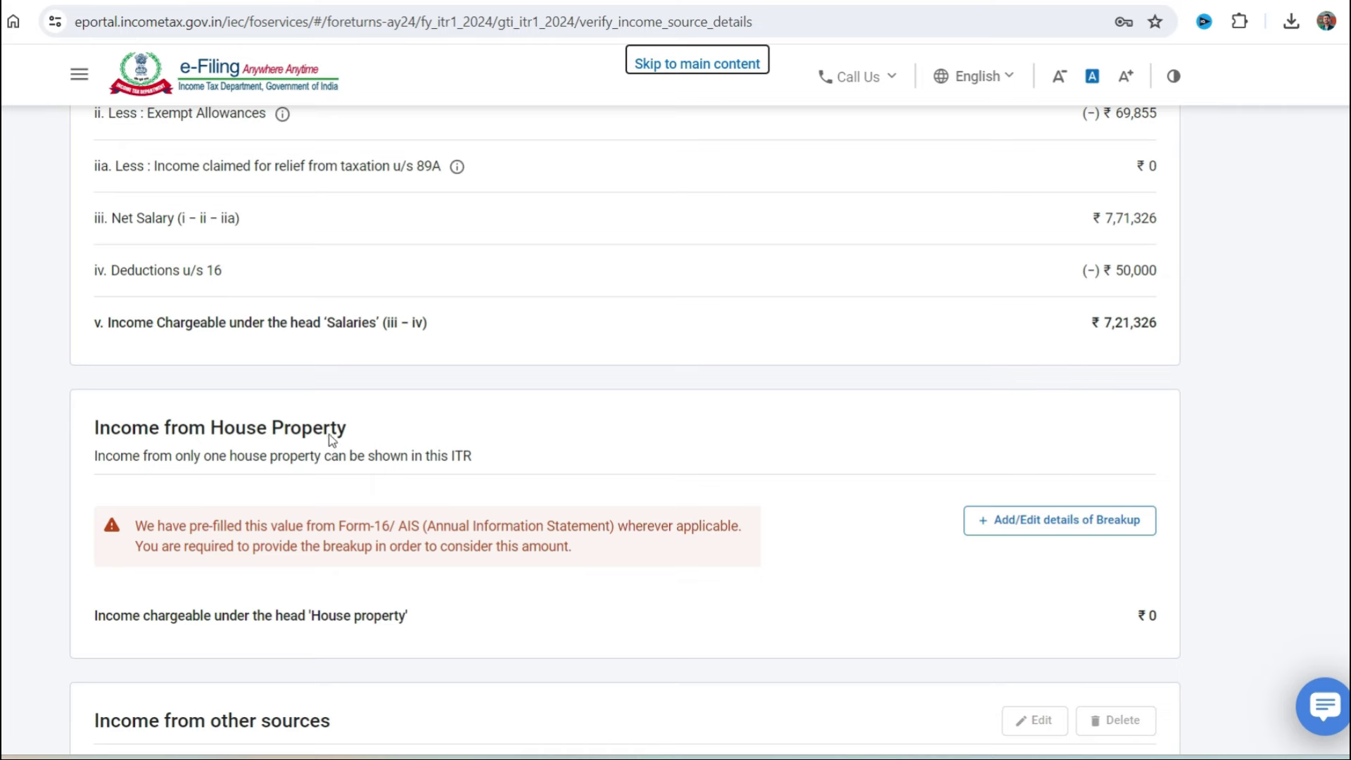
{"action": "scroll", "coordinate": [276, 439], "scroll_direction": "up", "scroll_amount": 5}
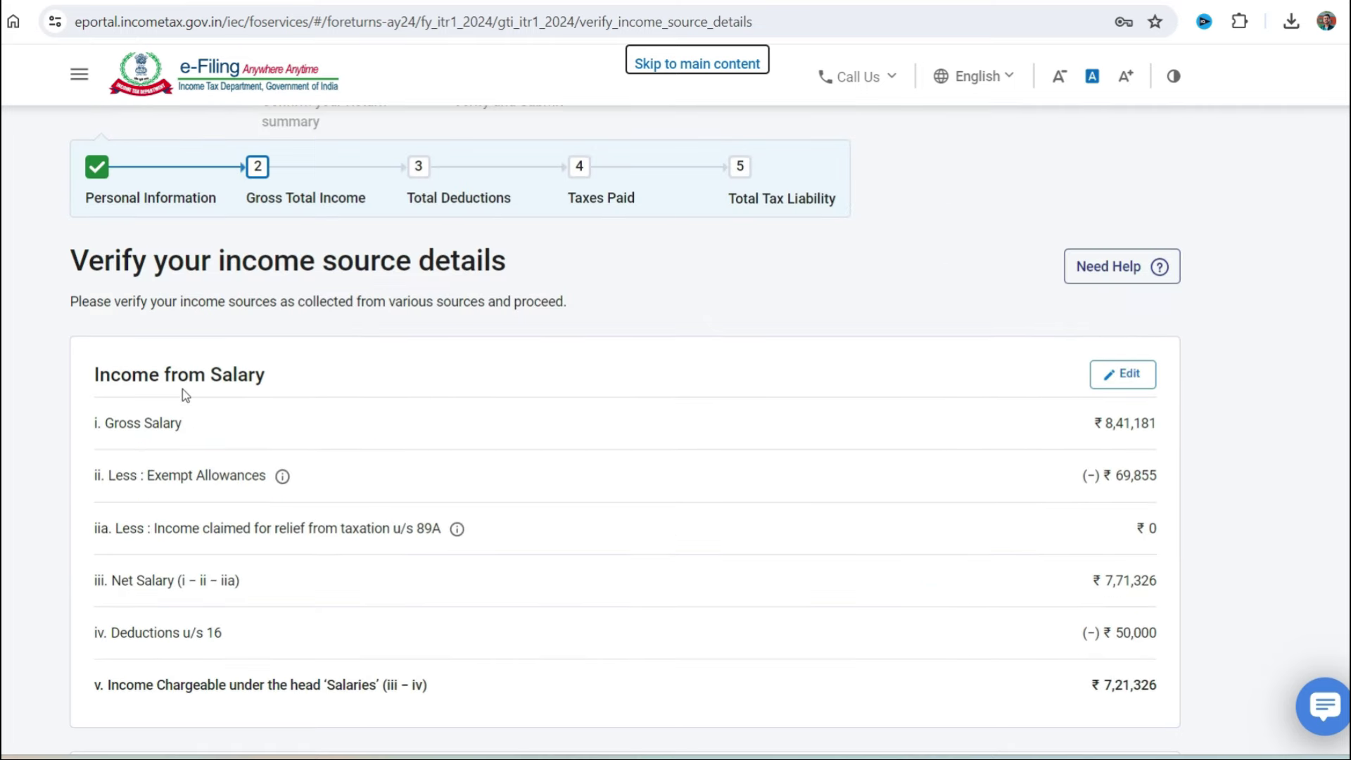
{"action": "triple_click", "coordinate": [184, 386]}
{"action": "left_click", "coordinate": [312, 376]}
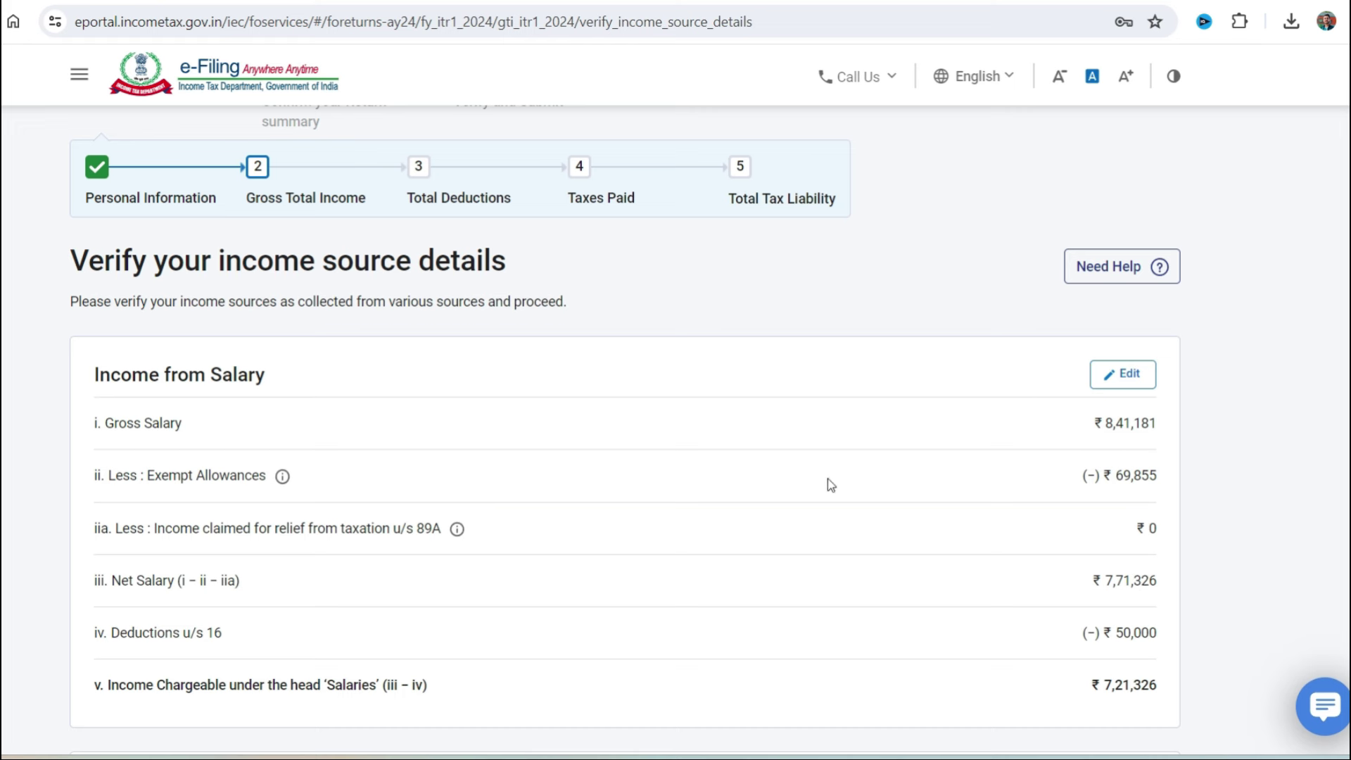
{"action": "left_click", "coordinate": [1139, 382]}
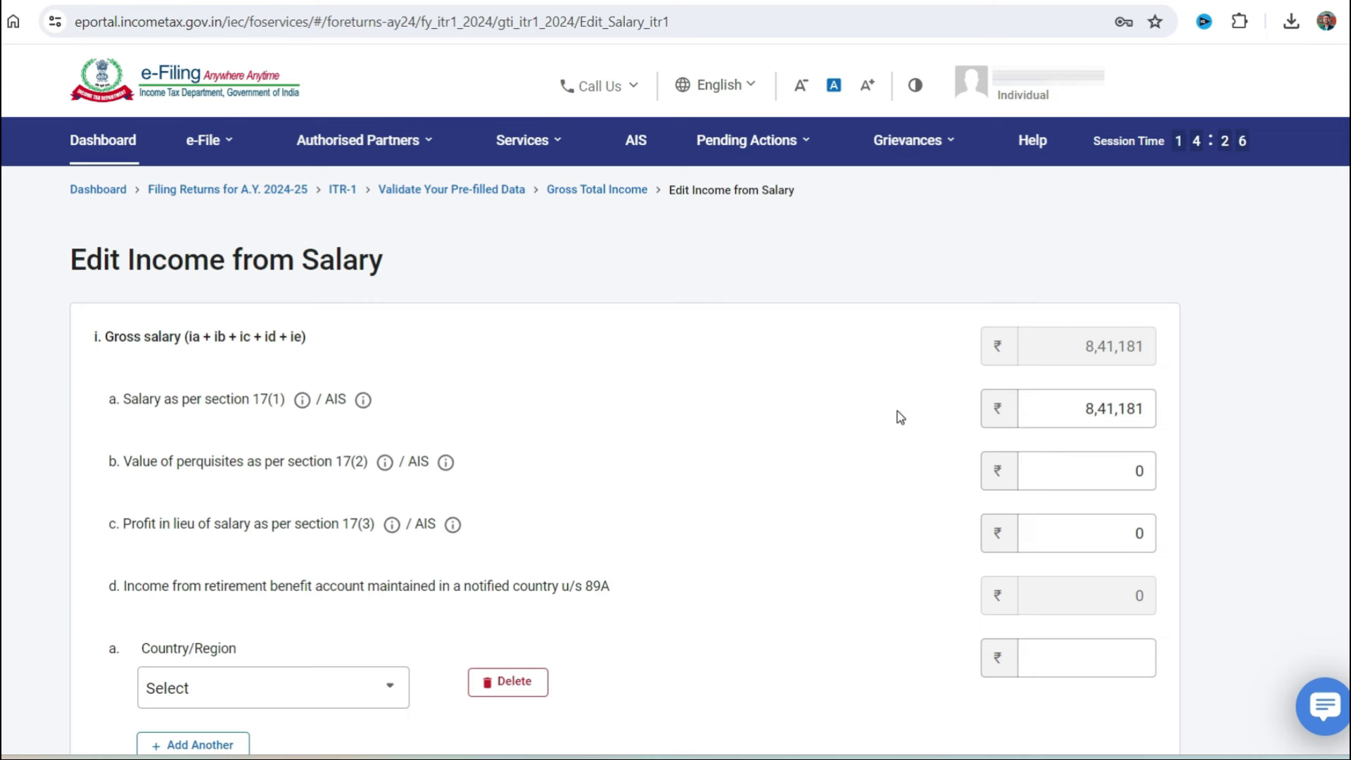
{"action": "left_click", "coordinate": [1103, 407]}
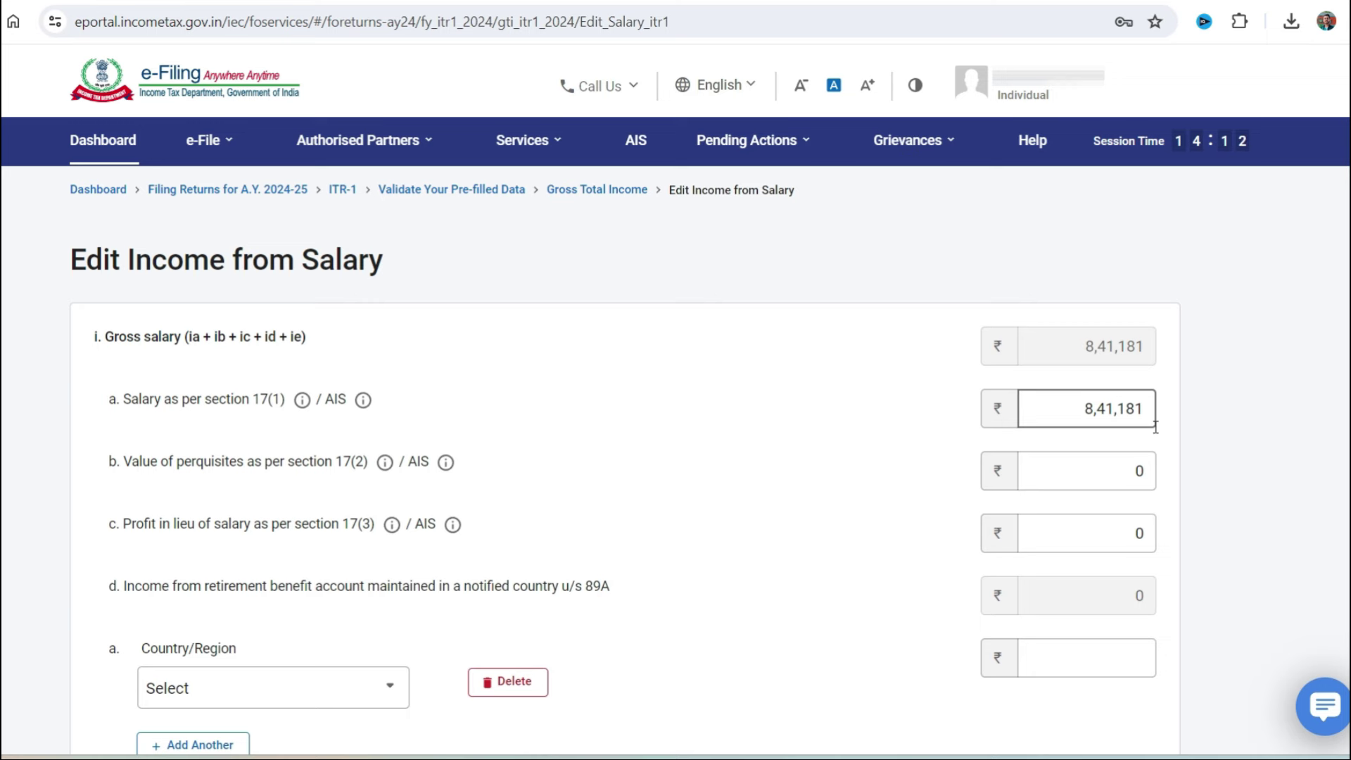
{"action": "scroll", "coordinate": [1155, 428], "scroll_direction": "down", "scroll_amount": 15}
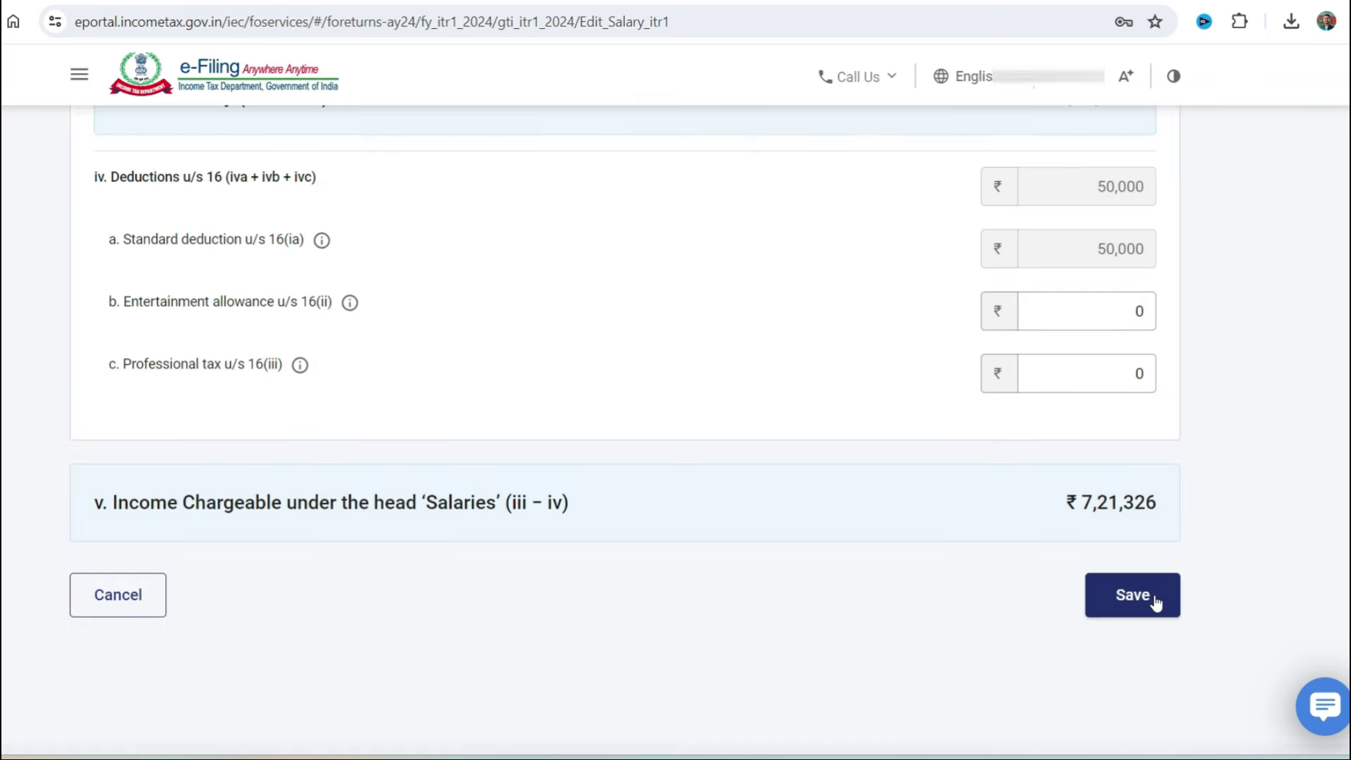
{"action": "left_click", "coordinate": [1155, 600]}
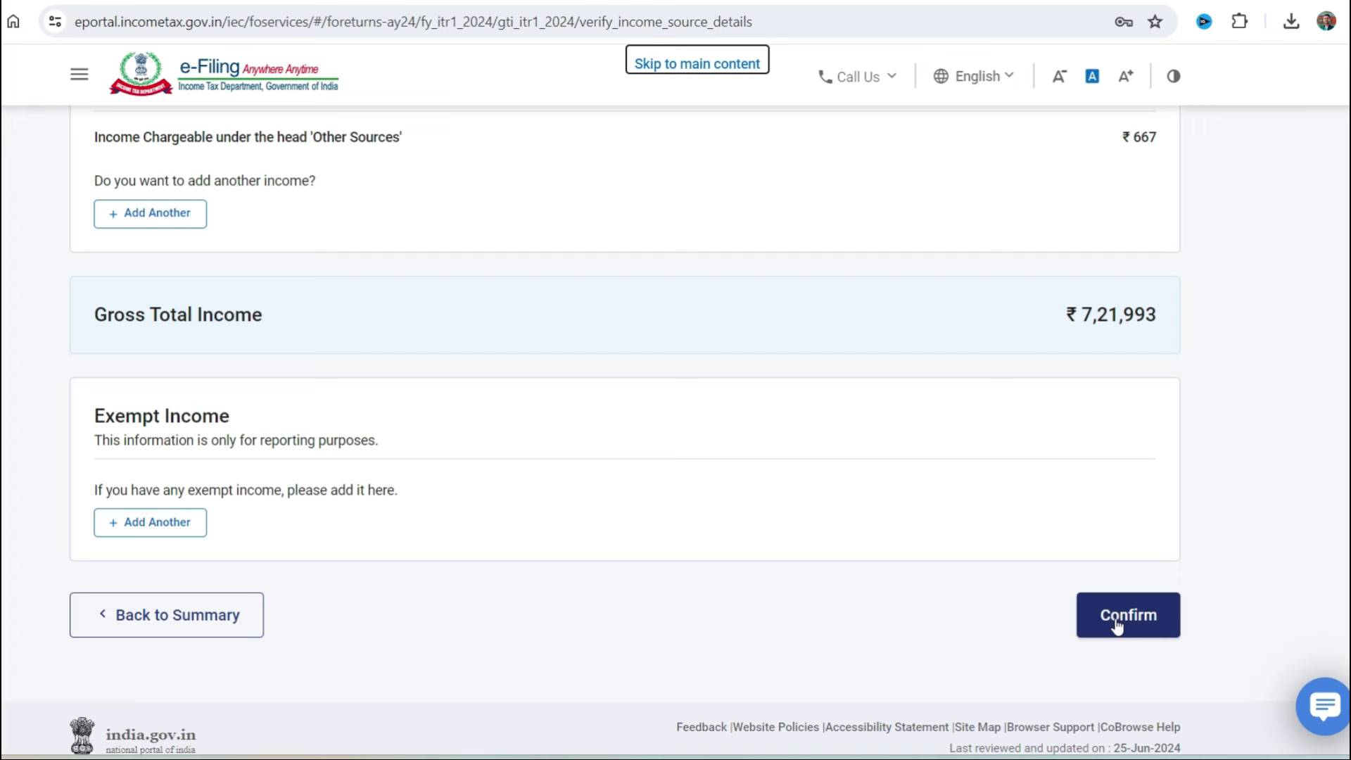
{"action": "left_click", "coordinate": [1128, 616]}
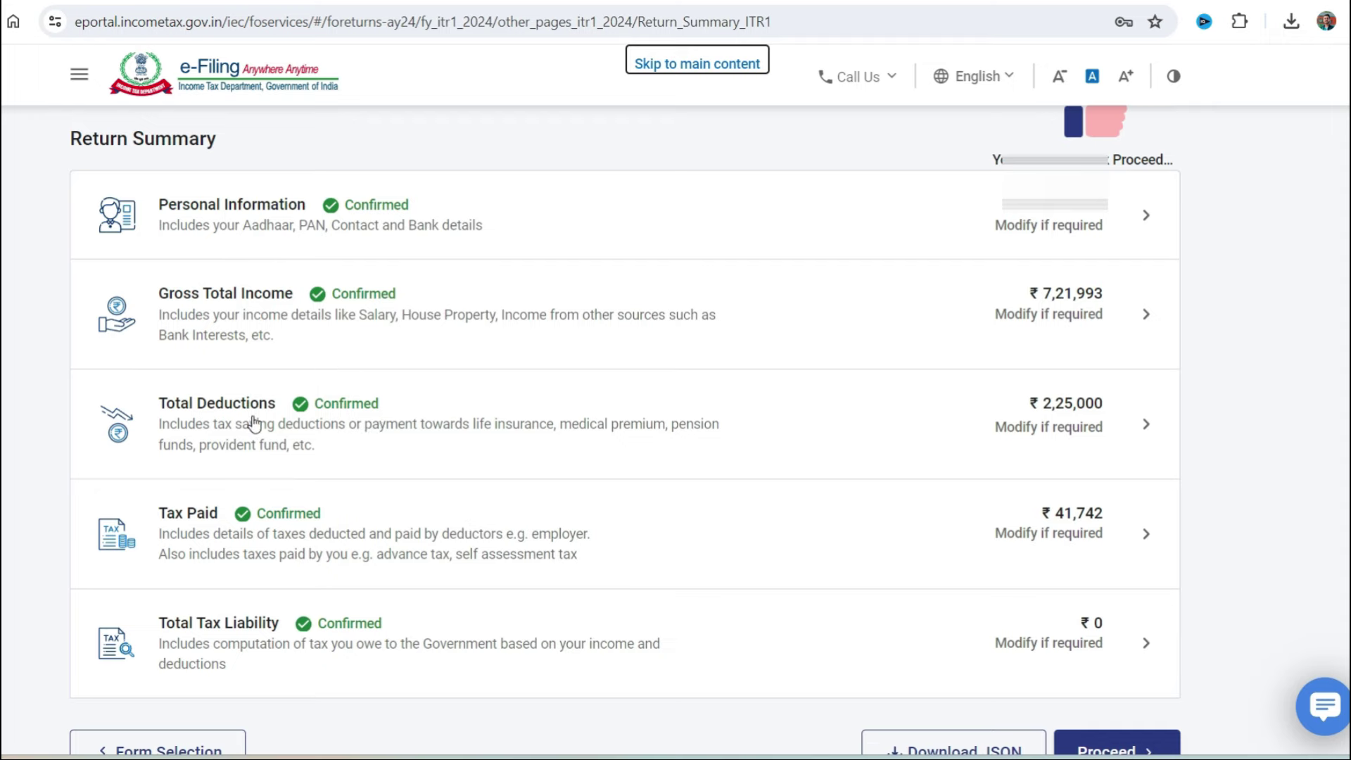
Open the Total Deductions section, skip its eligibility questions, and confirm the deductions
{"action": "left_click", "coordinate": [294, 426]}
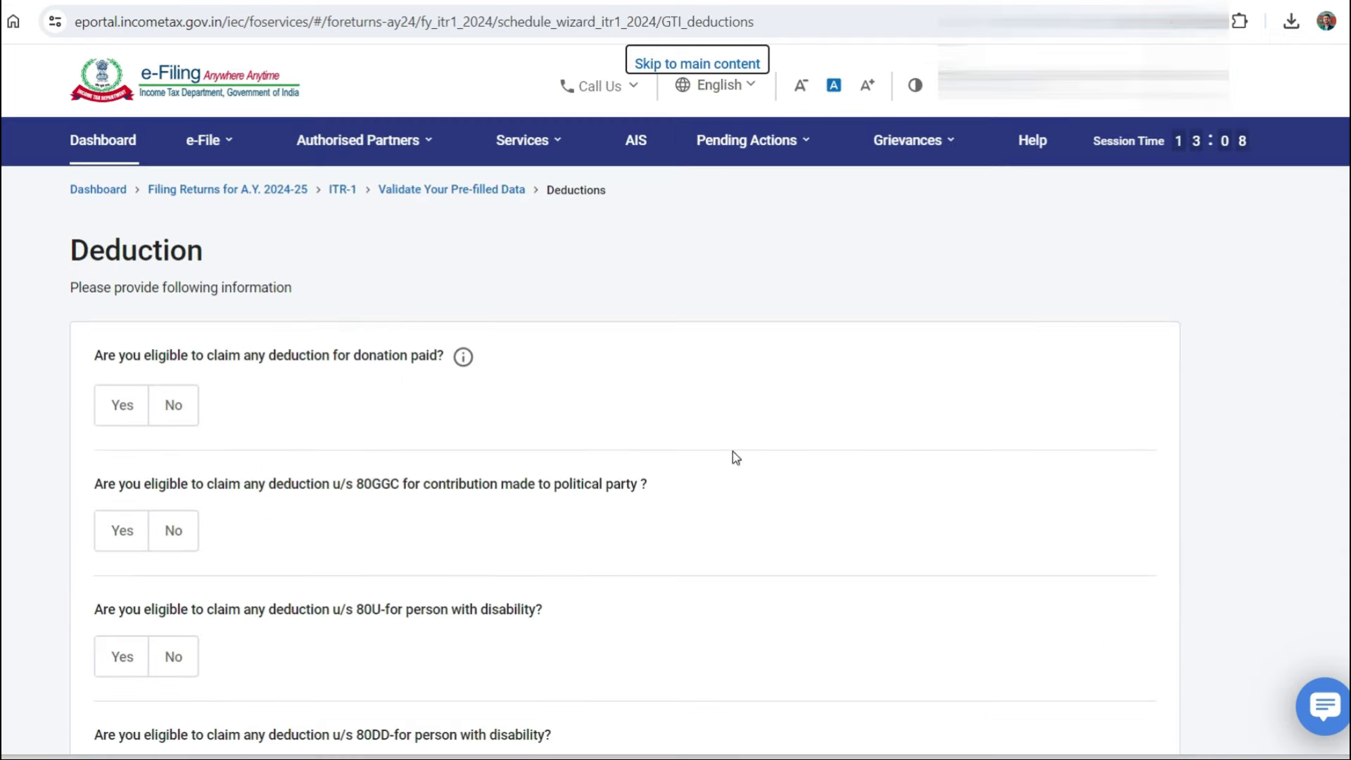
{"action": "scroll", "coordinate": [733, 454], "scroll_direction": "down", "scroll_amount": 15}
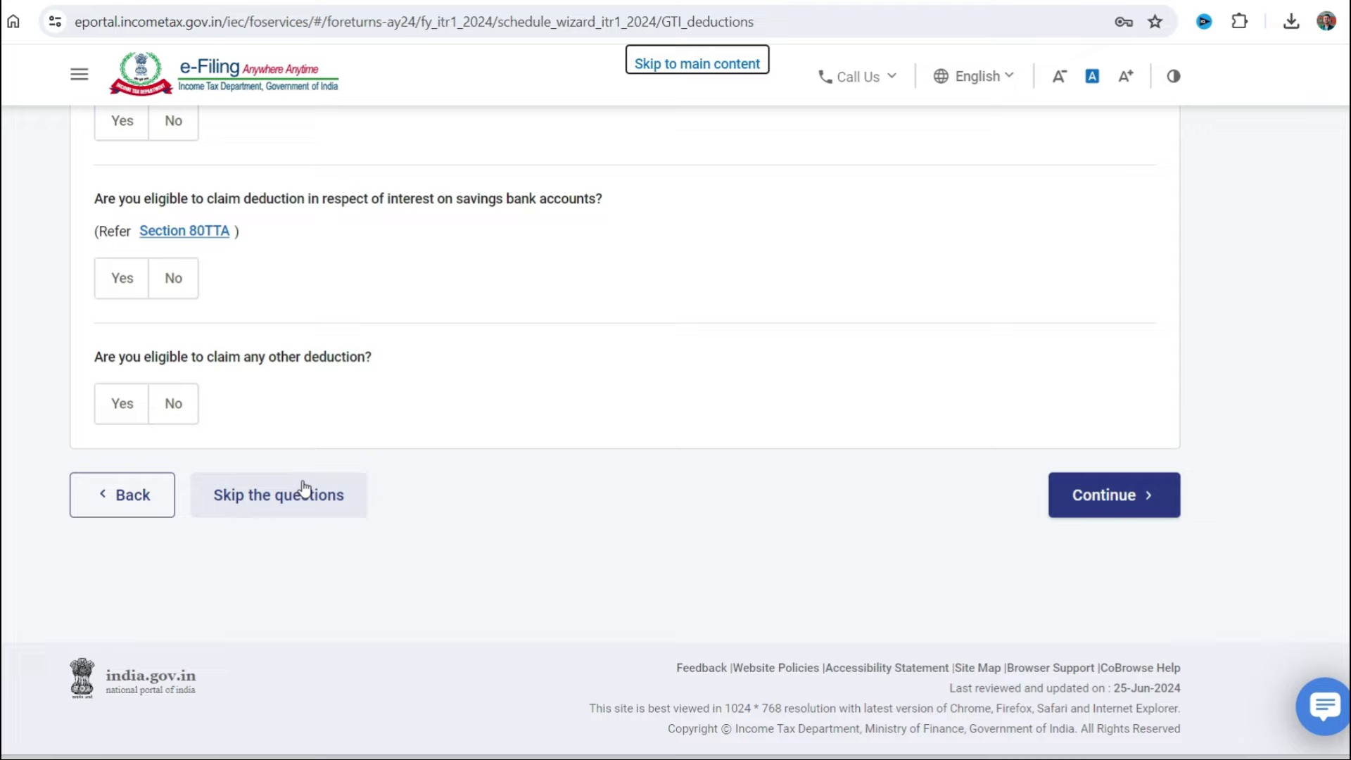
{"action": "left_click", "coordinate": [299, 491]}
{"action": "scroll", "coordinate": [920, 485], "scroll_direction": "up", "scroll_amount": 10}
{"action": "scroll", "coordinate": [920, 486], "scroll_direction": "down", "scroll_amount": 10}
{"action": "left_click", "coordinate": [1128, 558]}
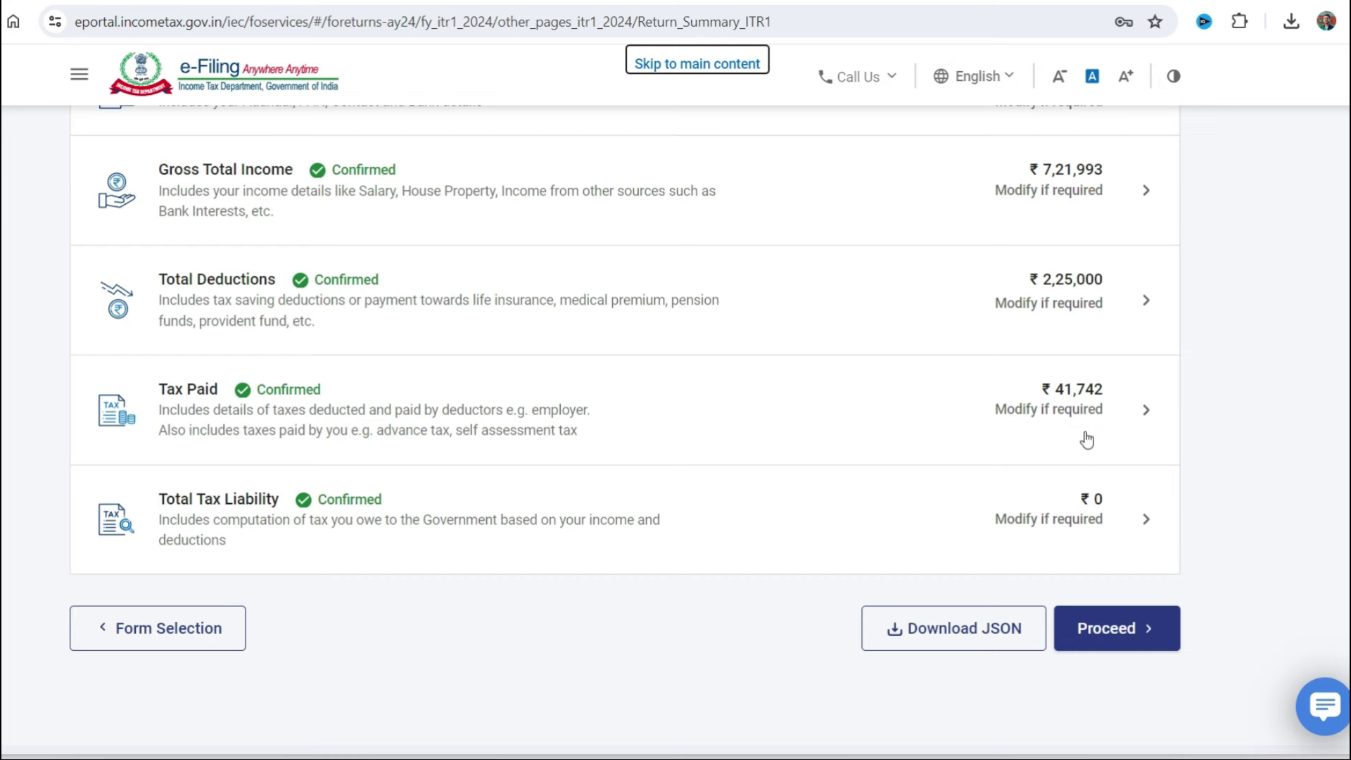
Open the Tax Paid section of the return summary, review the tax payment details, and confirm them
{"action": "left_click", "coordinate": [933, 424]}
{"action": "scroll", "coordinate": [936, 428], "scroll_direction": "down", "scroll_amount": 5}
{"action": "scroll", "coordinate": [942, 554], "scroll_direction": "down", "scroll_amount": 2}
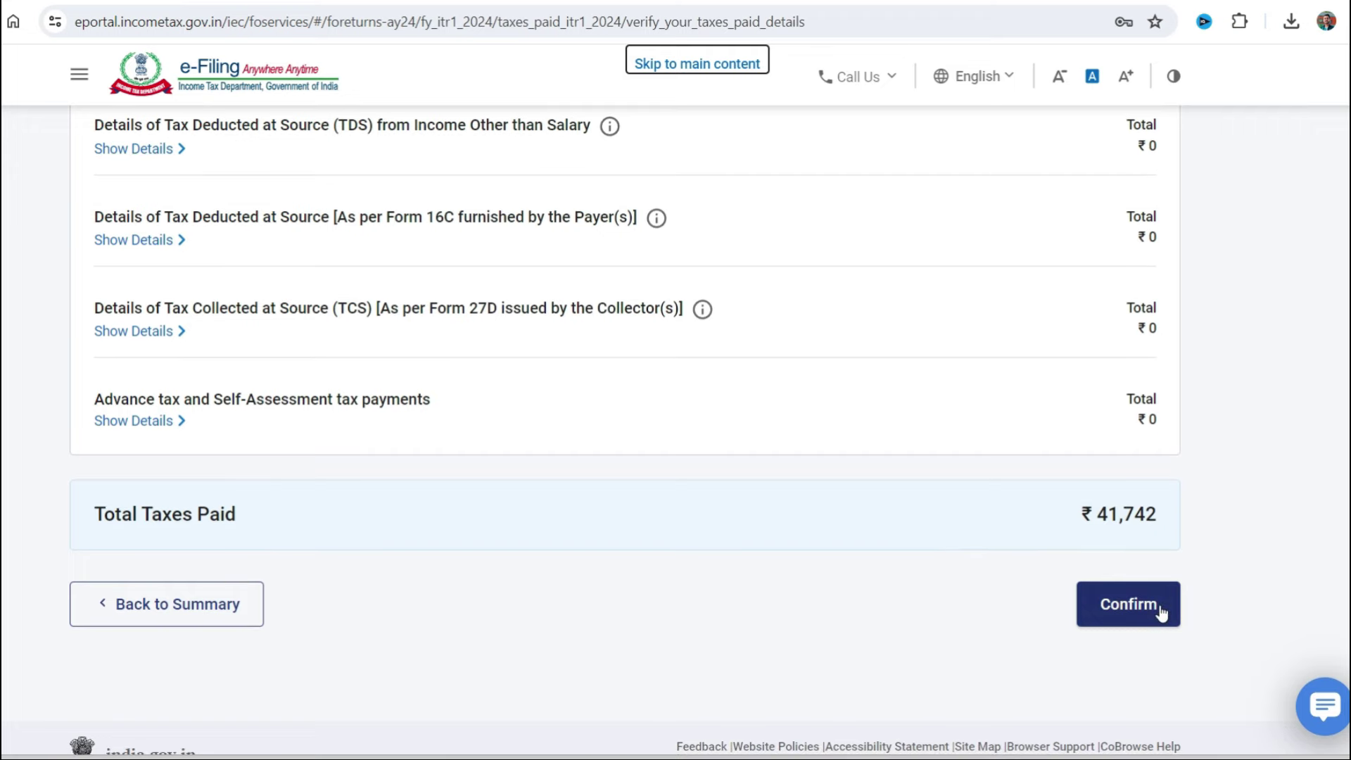
{"action": "left_click", "coordinate": [1161, 612]}
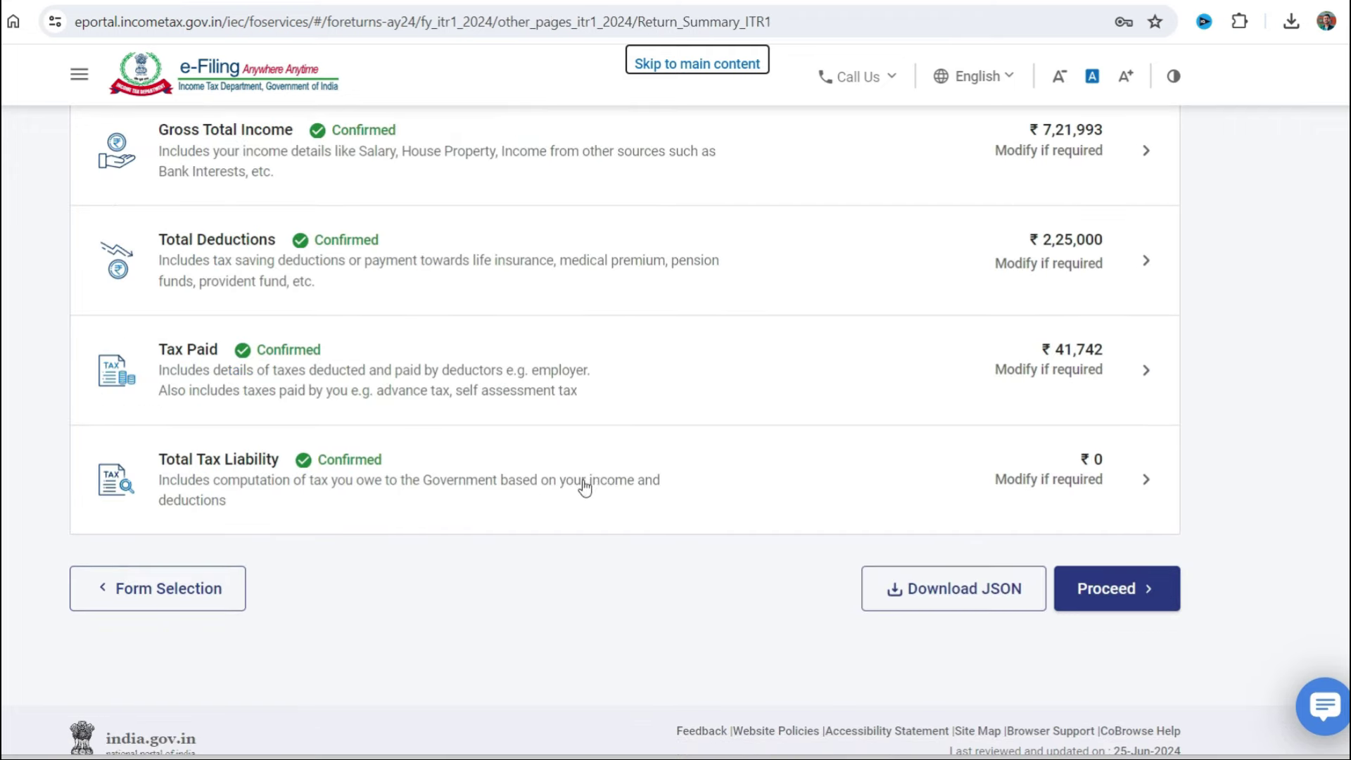
Open the Total Tax Liability section, review the income and tax computation, and confirm it
{"action": "left_click", "coordinate": [619, 487]}
{"action": "scroll", "coordinate": [622, 489], "scroll_direction": "down", "scroll_amount": 4}
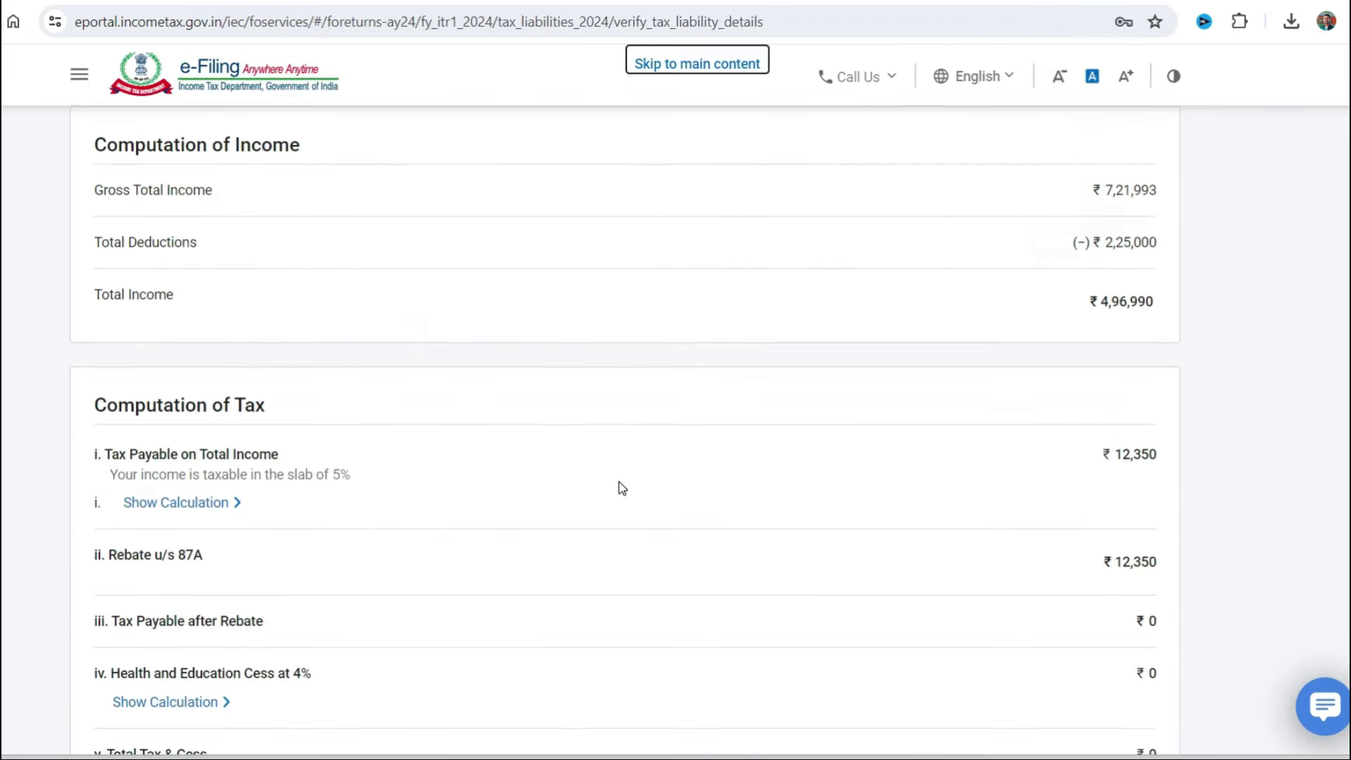
{"action": "scroll", "coordinate": [622, 489], "scroll_direction": "down", "scroll_amount": 6}
{"action": "scroll", "coordinate": [618, 486], "scroll_direction": "down", "scroll_amount": 8}
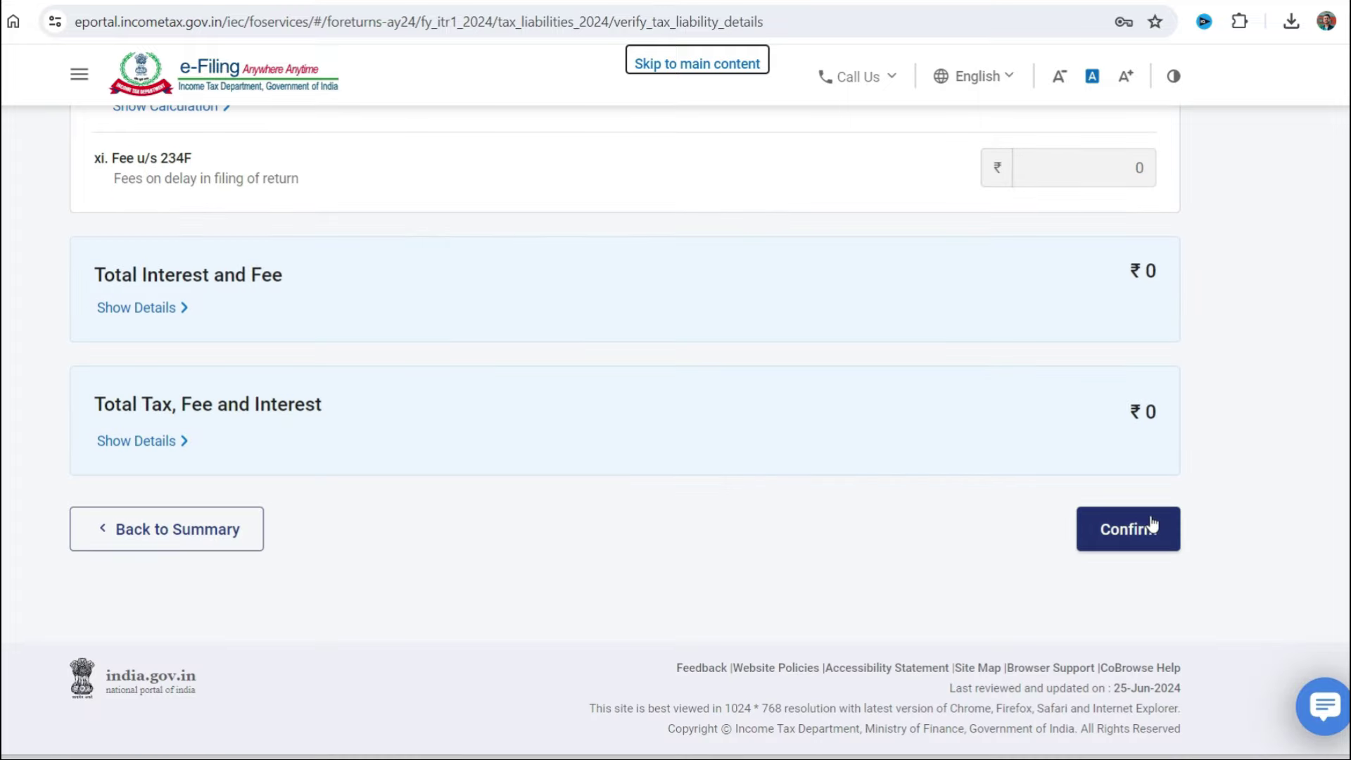
{"action": "left_click", "coordinate": [1125, 530]}
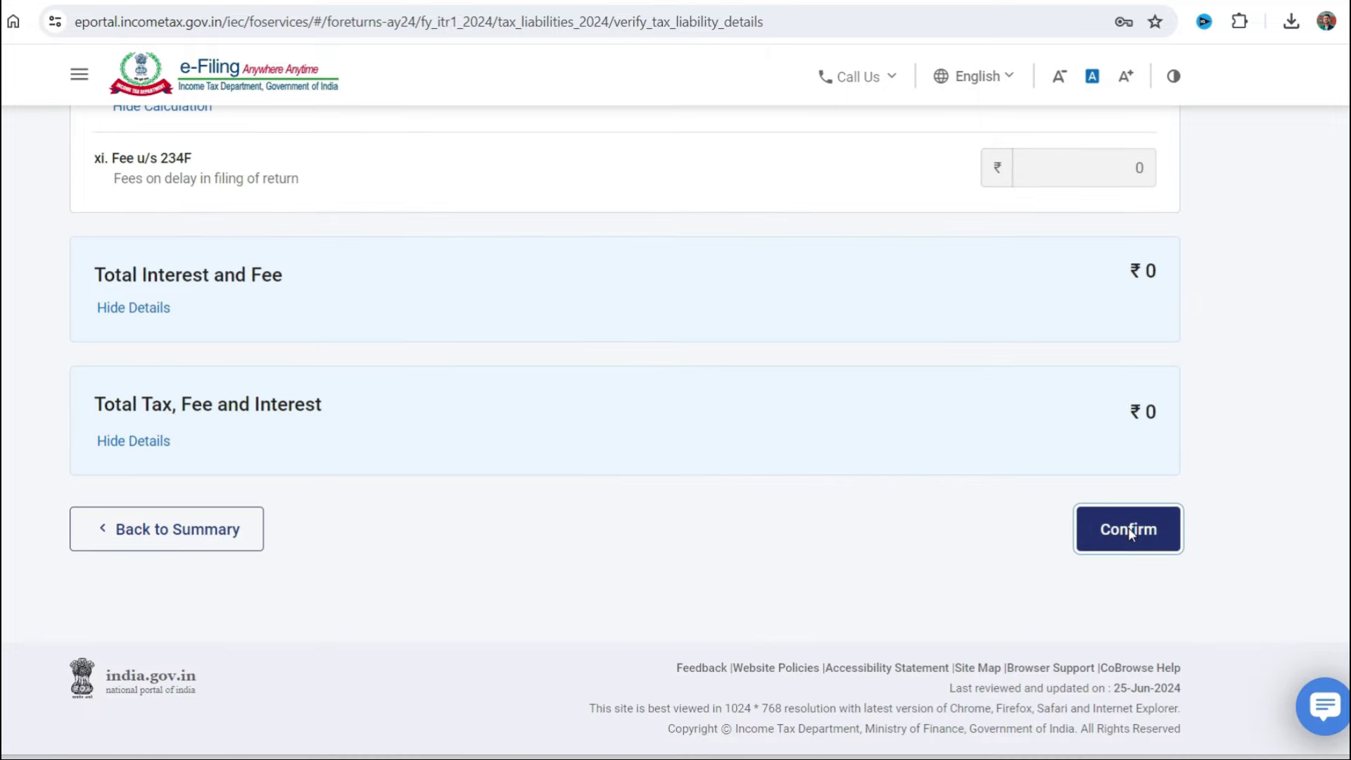
Check that every section of the return summary is confirmed and proceed to the tax summary
{"action": "scroll", "coordinate": [901, 483], "scroll_direction": "down", "scroll_amount": 3}
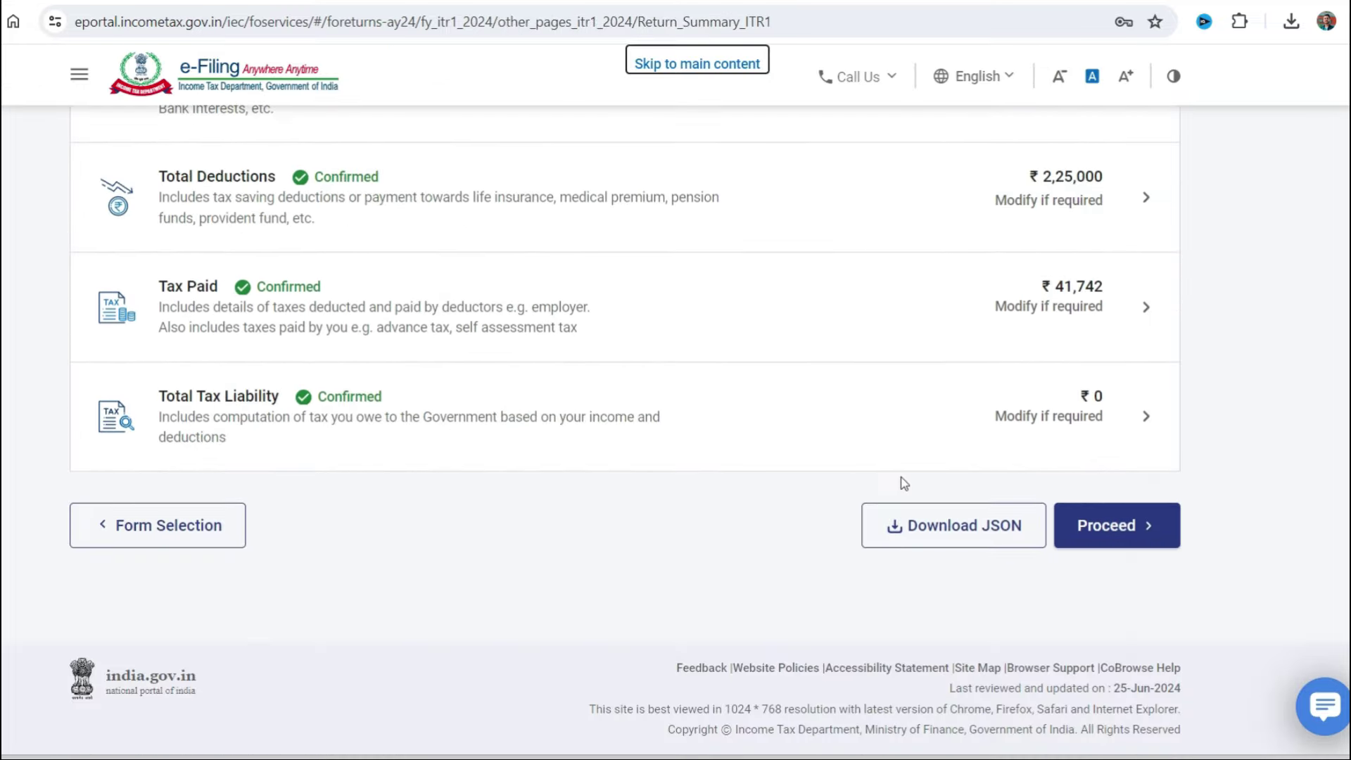
{"action": "scroll", "coordinate": [905, 483], "scroll_direction": "up", "scroll_amount": 10}
{"action": "scroll", "coordinate": [904, 483], "scroll_direction": "down", "scroll_amount": 10}
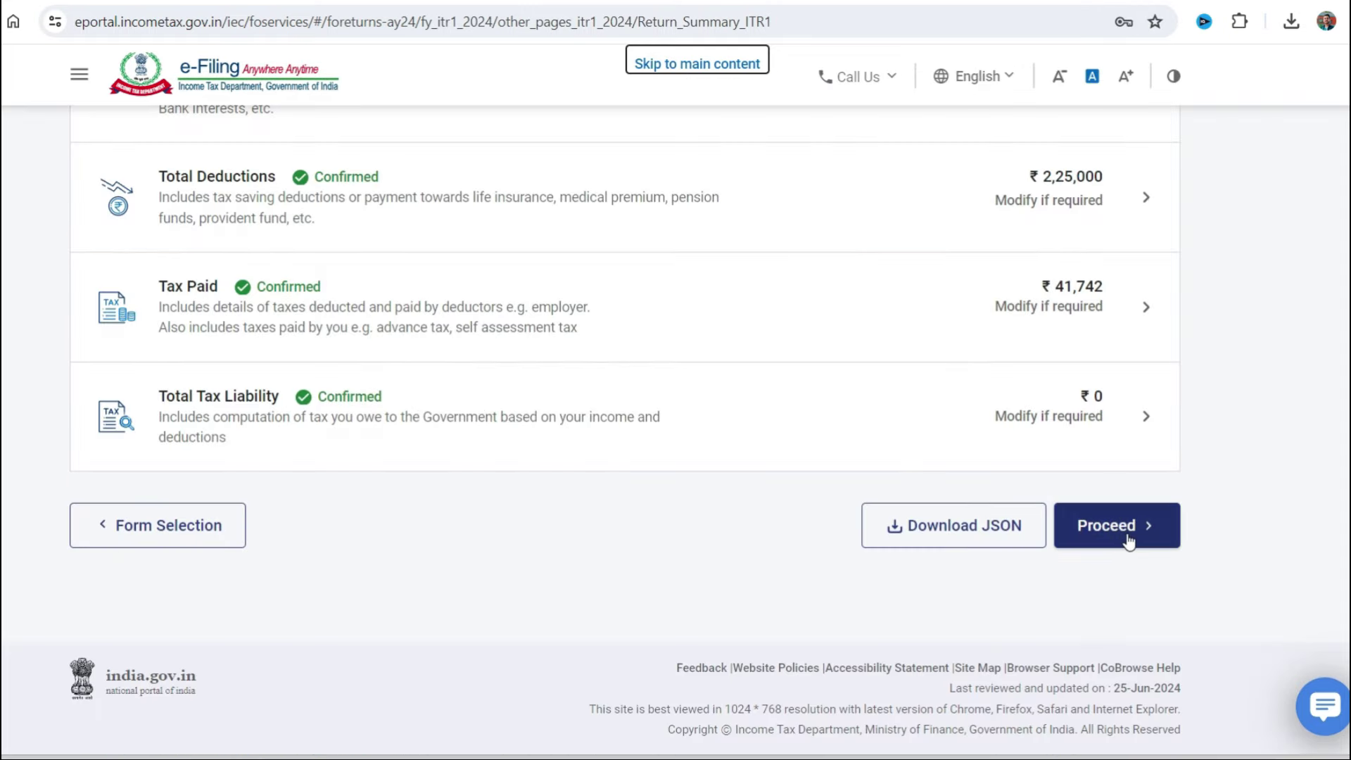
{"action": "left_click", "coordinate": [1129, 541]}
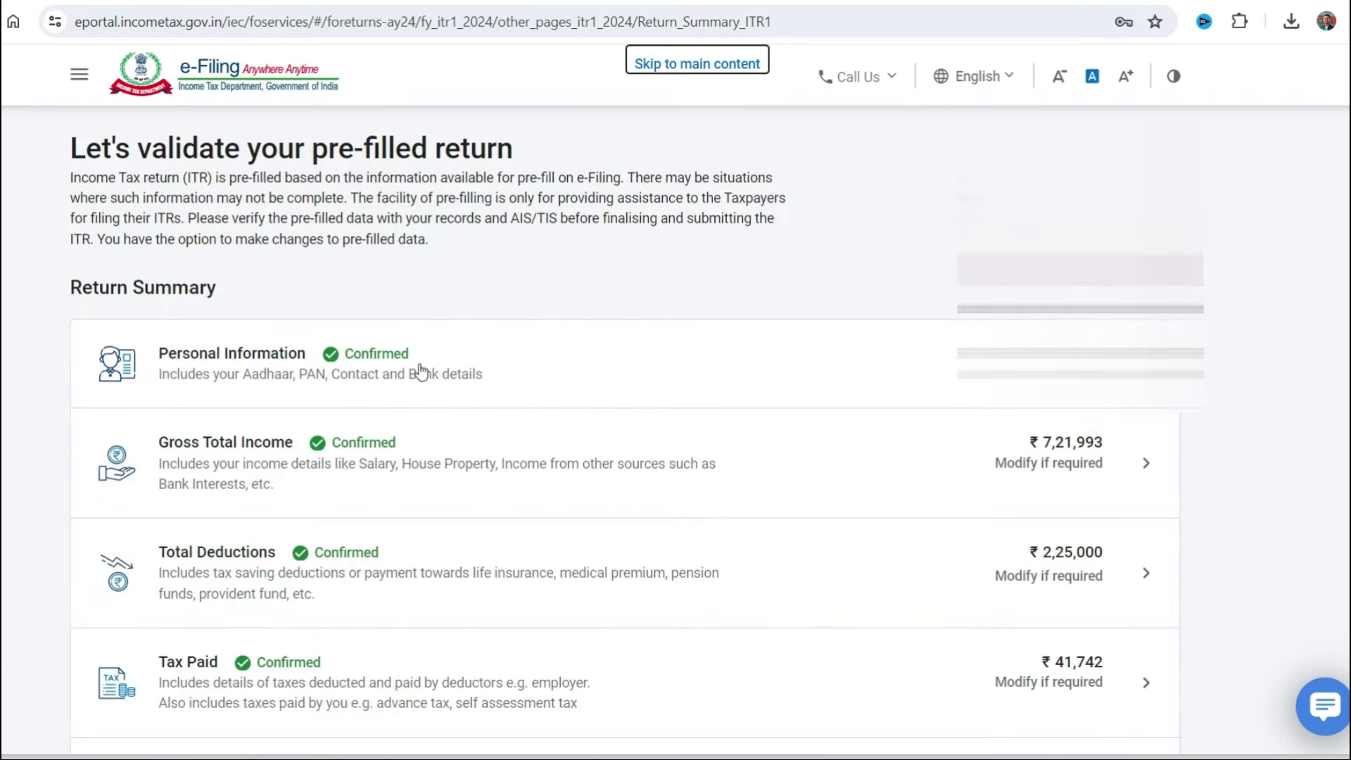
{"action": "scroll", "coordinate": [276, 674], "scroll_direction": "down", "scroll_amount": 3}
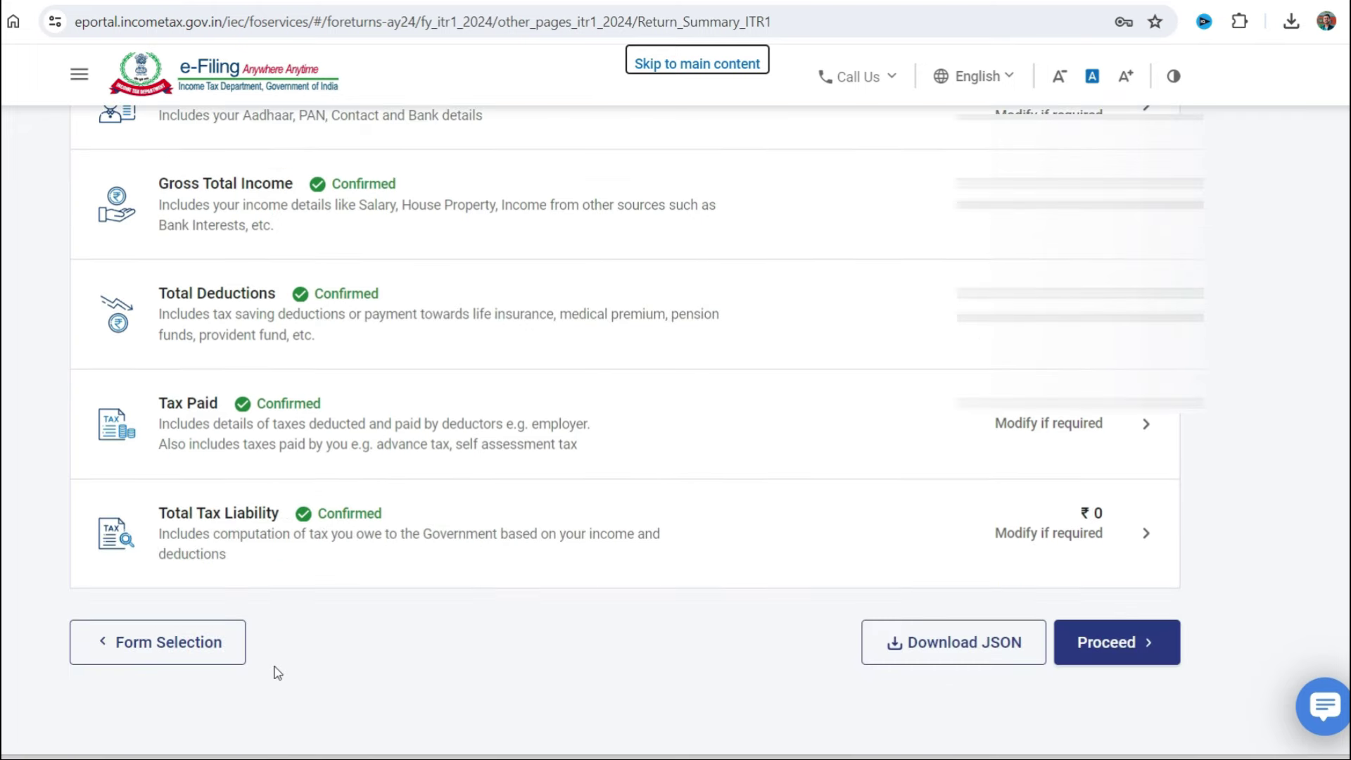
{"action": "scroll", "coordinate": [276, 674], "scroll_direction": "down", "scroll_amount": 2}
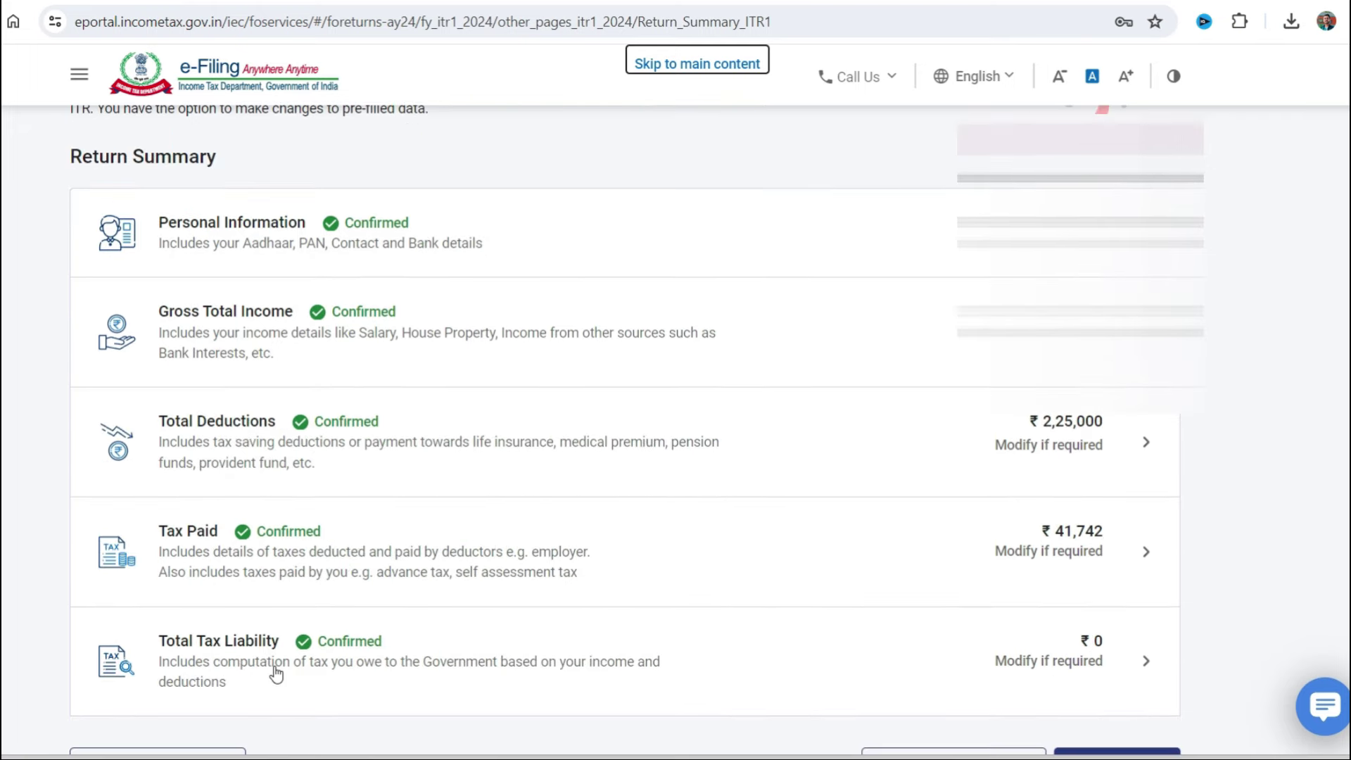
{"action": "scroll", "coordinate": [276, 674], "scroll_direction": "down", "scroll_amount": 2}
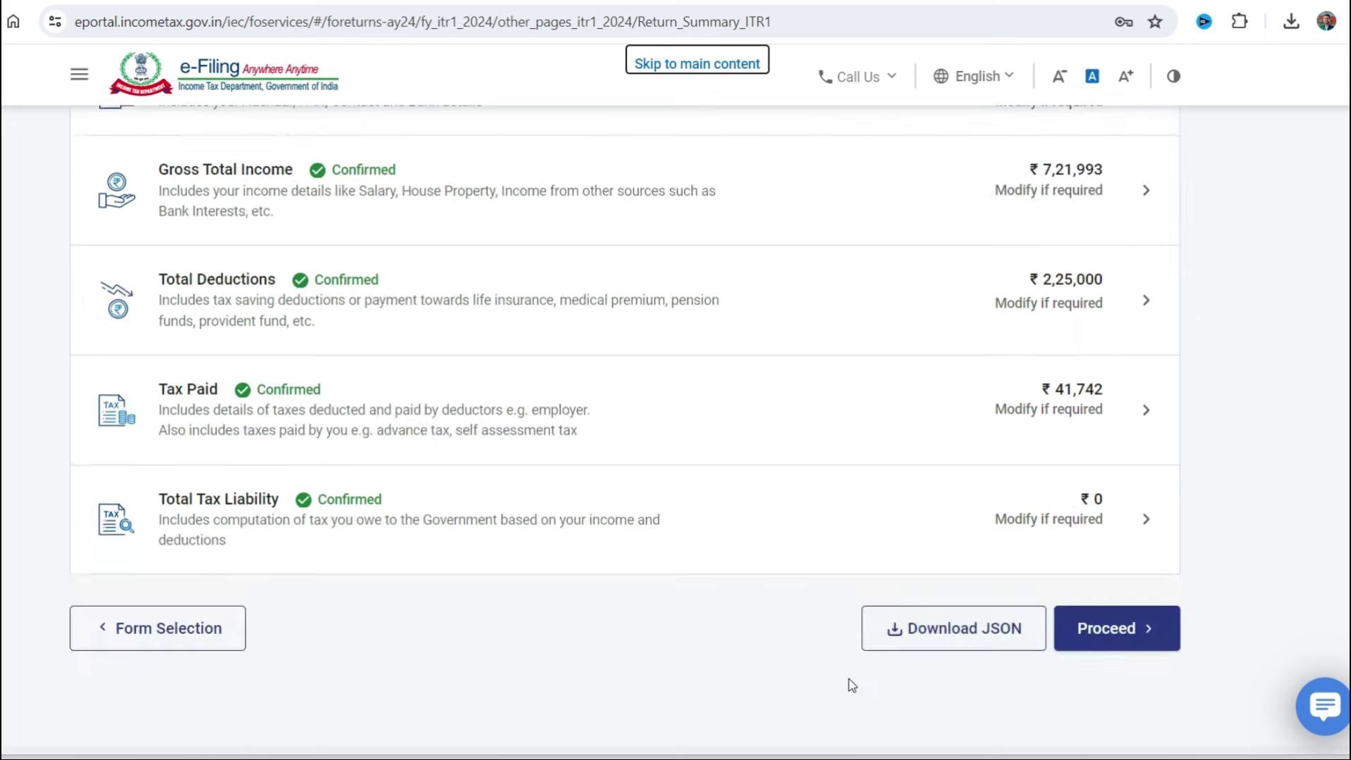
{"action": "left_click", "coordinate": [1119, 629]}
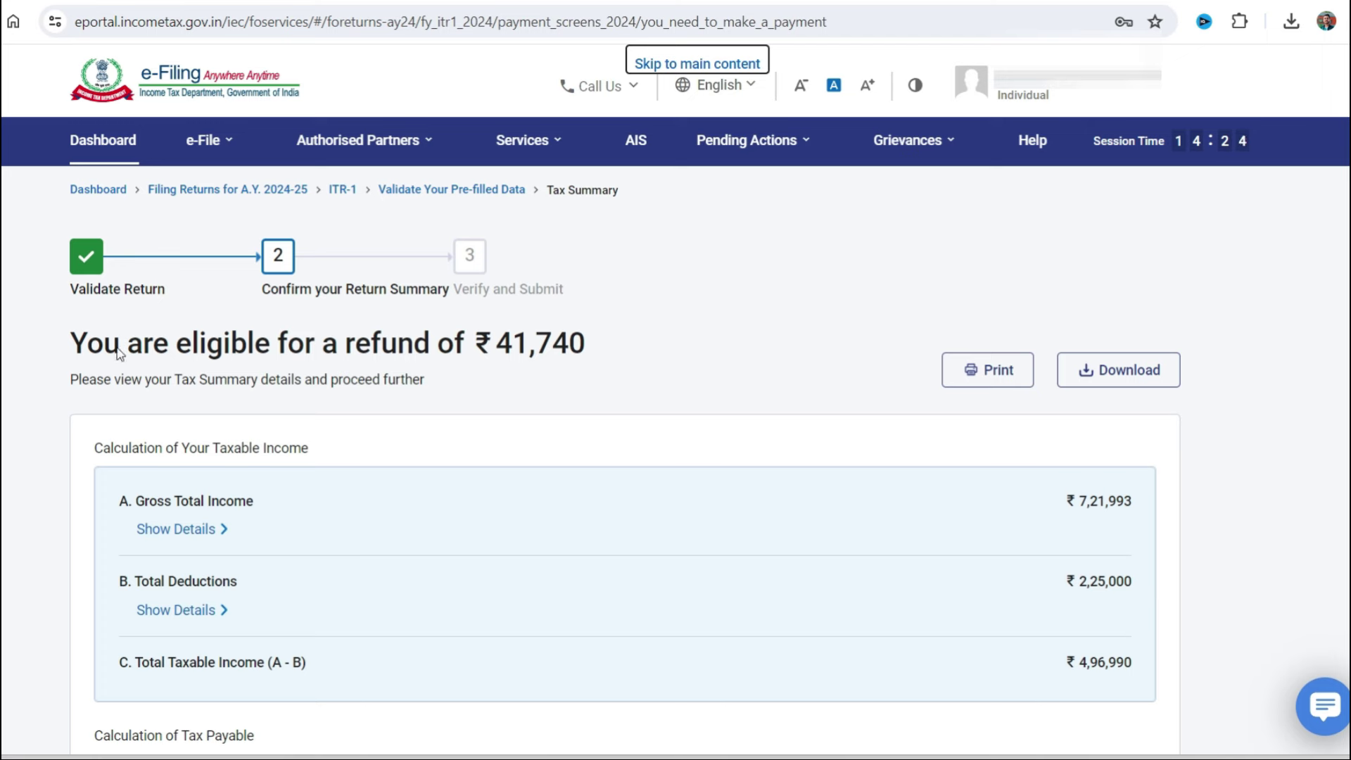
Check the refund amount and the tax calculation in the tax summary, and continue to the return preview declaration
{"action": "left_click", "coordinate": [181, 347]}
{"action": "triple_click", "coordinate": [182, 346]}
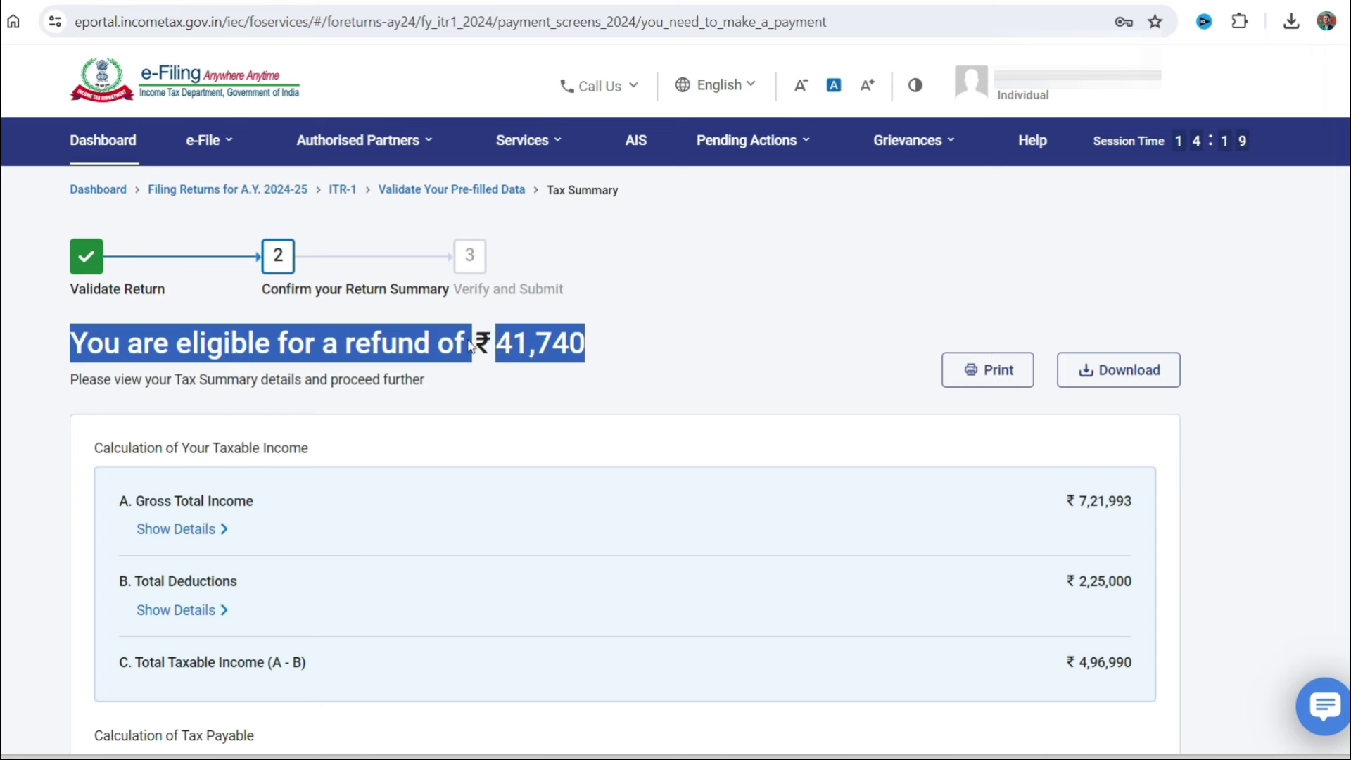
{"action": "double_click", "coordinate": [502, 350]}
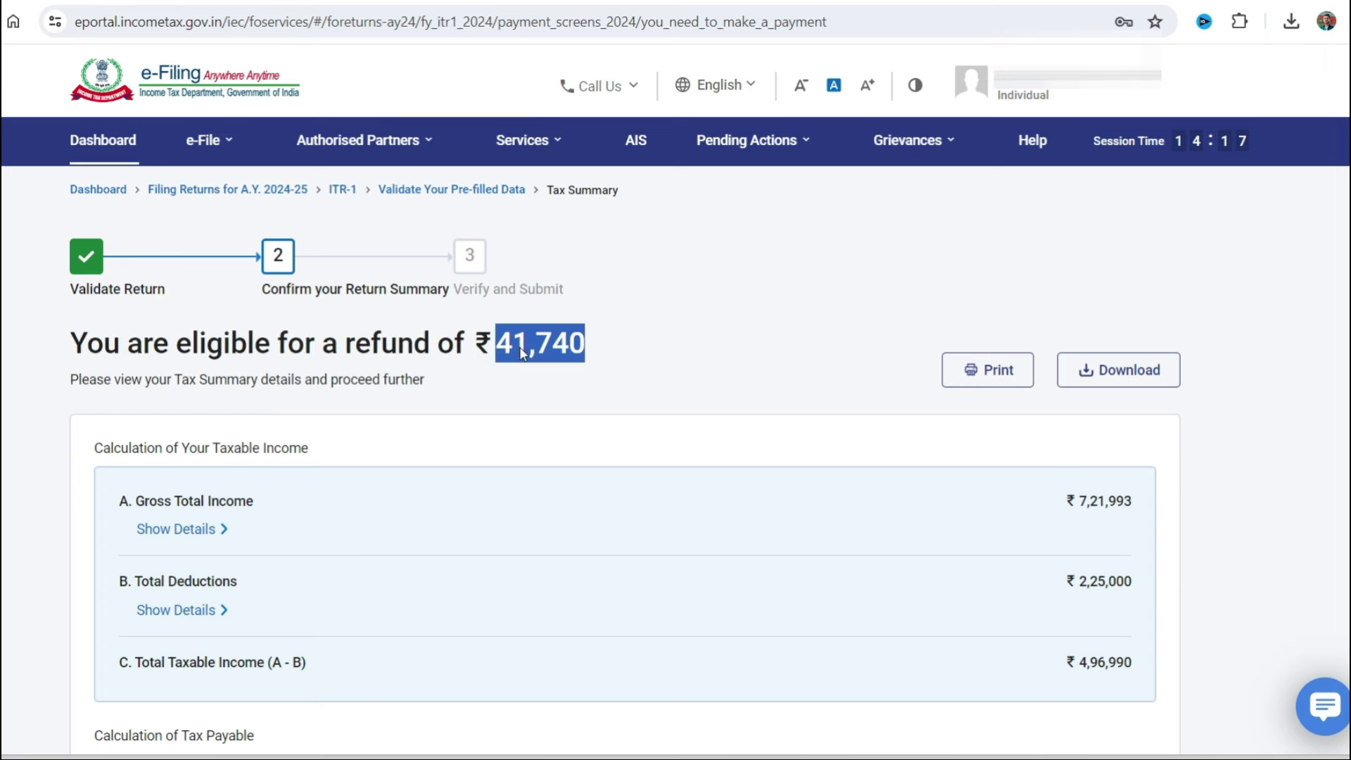
{"action": "left_click", "coordinate": [508, 352]}
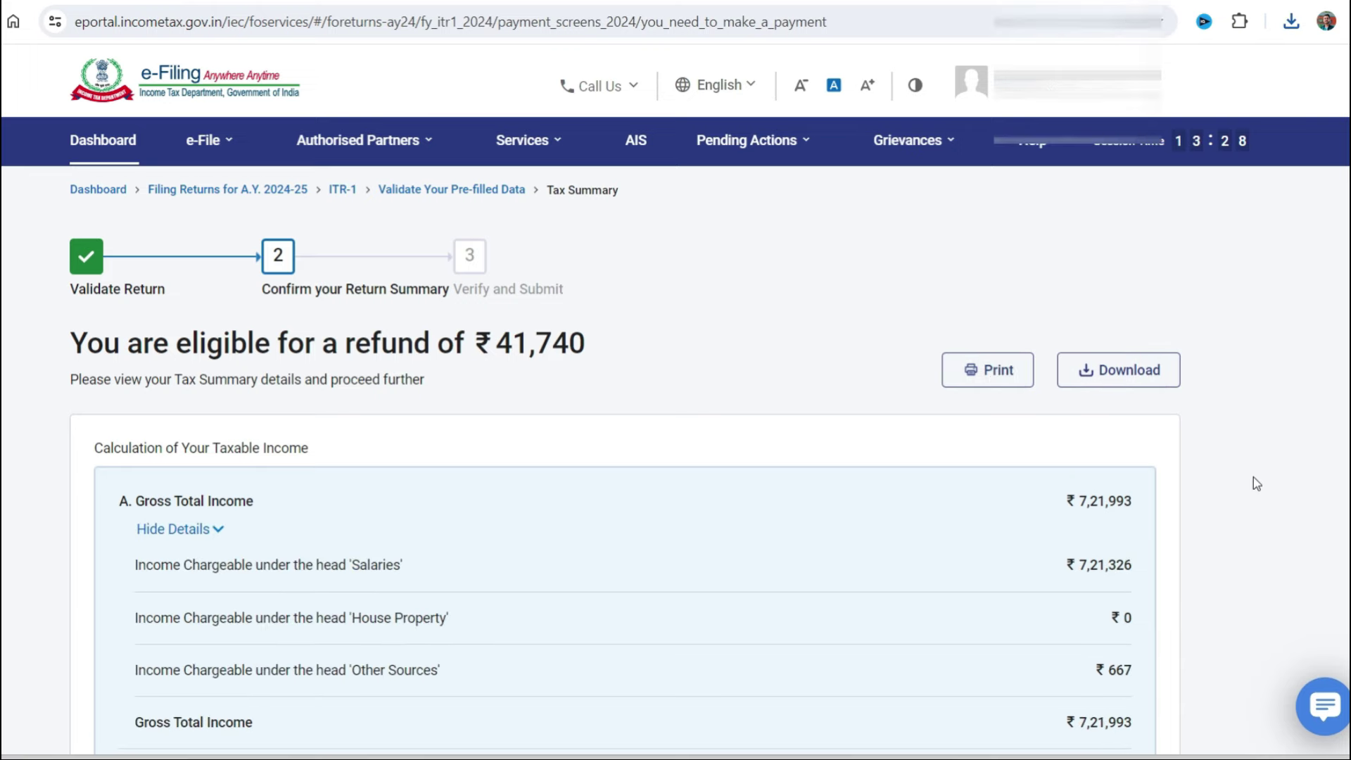
{"action": "scroll", "coordinate": [1253, 478], "scroll_direction": "down", "scroll_amount": 15}
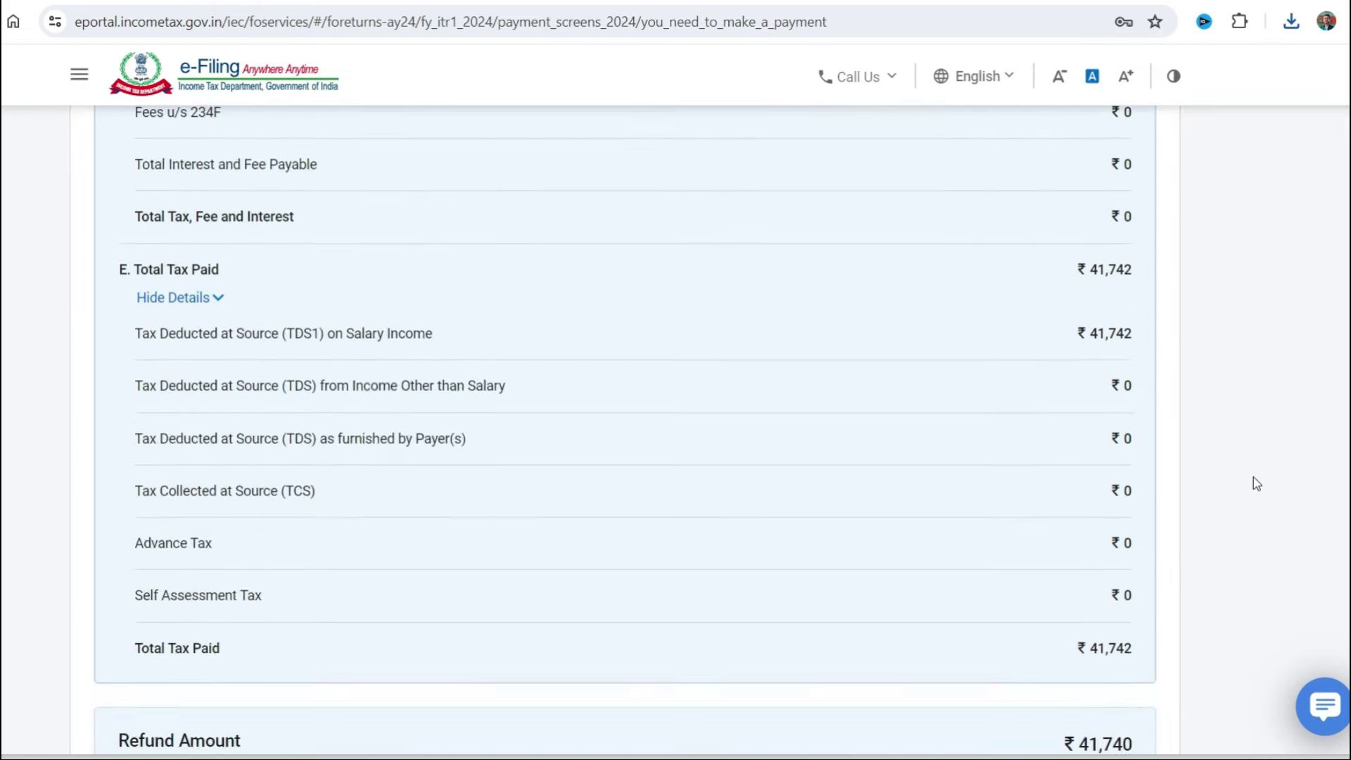
{"action": "scroll", "coordinate": [1253, 477], "scroll_direction": "down", "scroll_amount": 7}
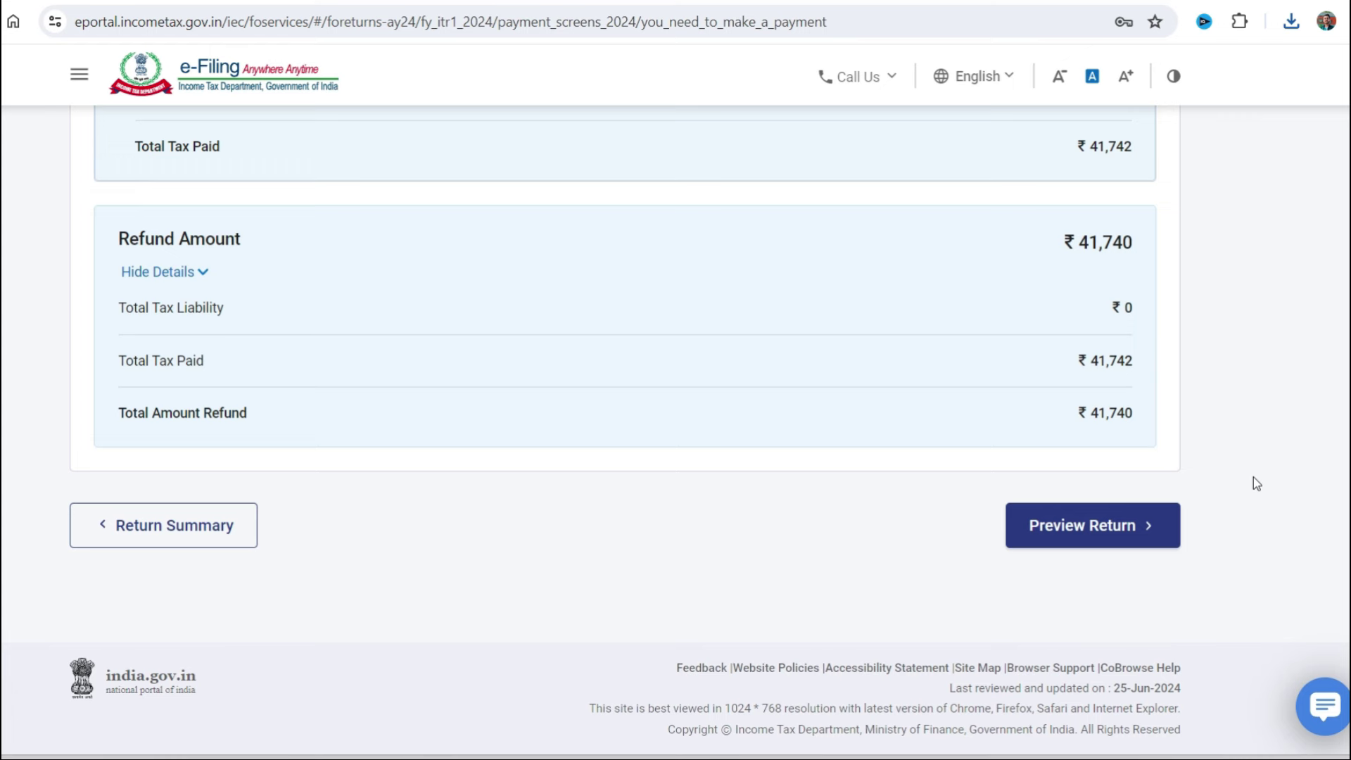
{"action": "left_click", "coordinate": [1103, 541]}
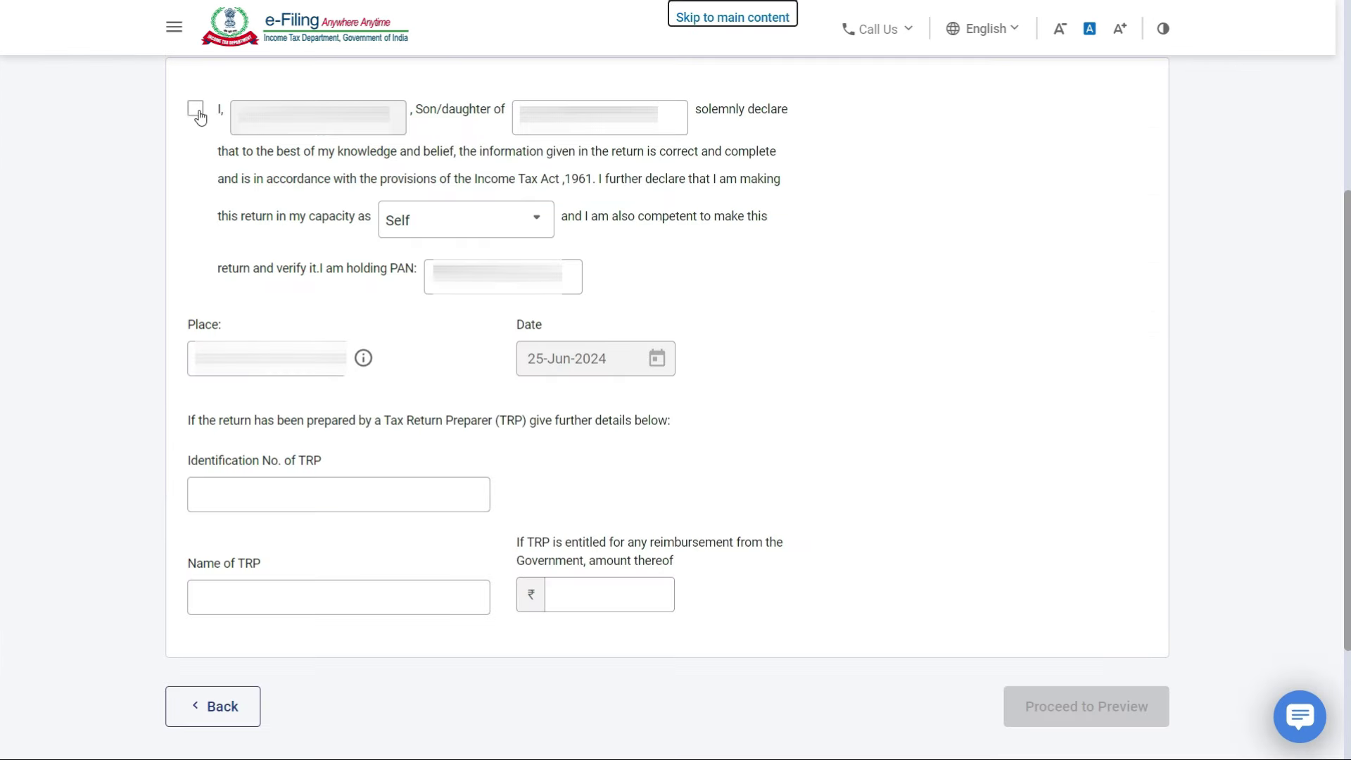
Accept the declaration for the return and set the filing capacity to Self
{"action": "left_click", "coordinate": [196, 111]}
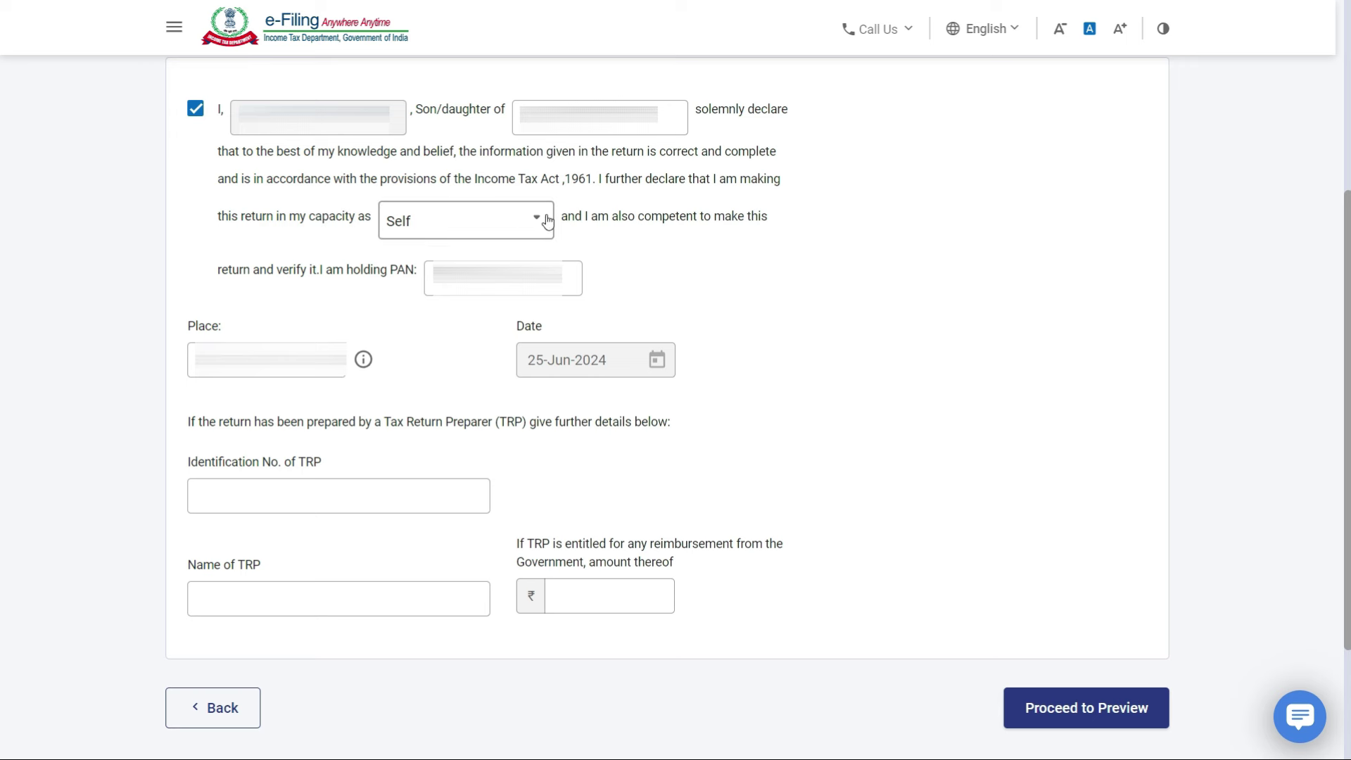
{"action": "left_click", "coordinate": [520, 225]}
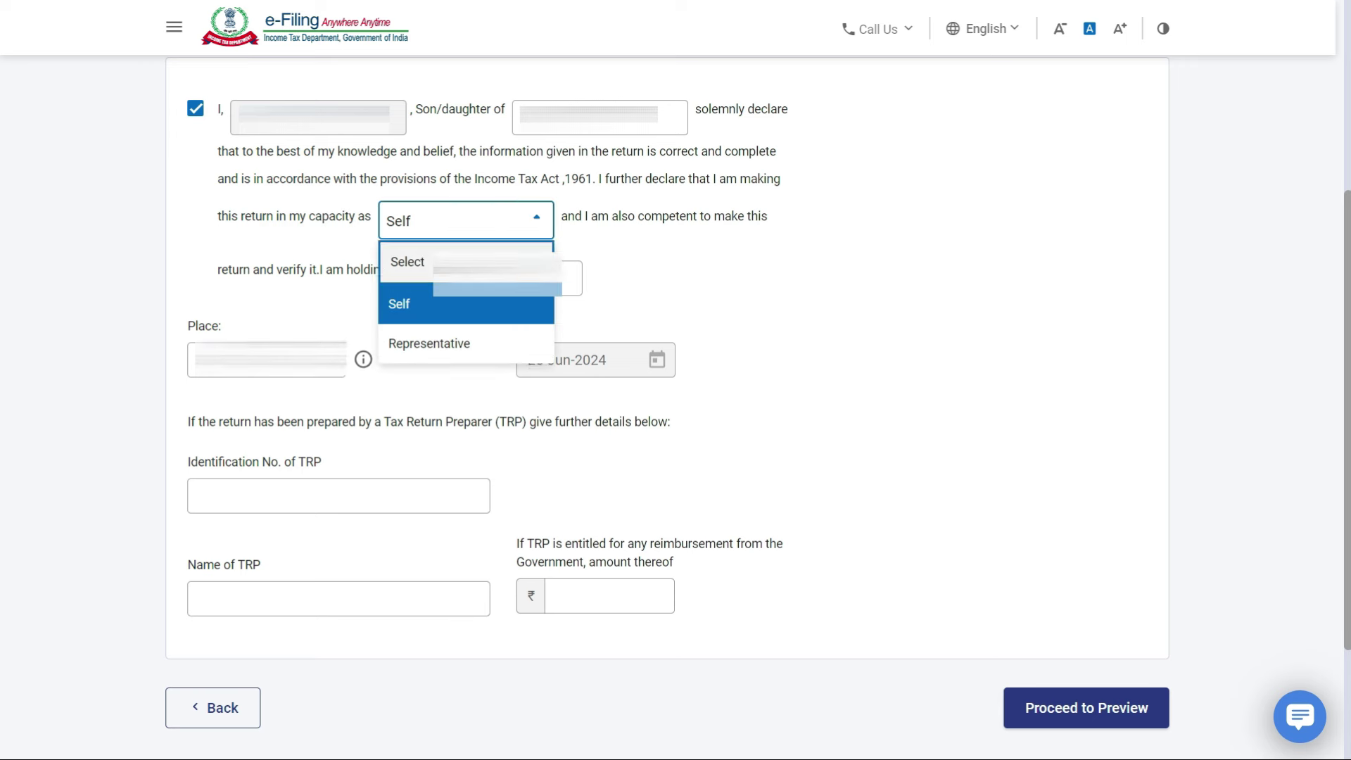
{"action": "left_click", "coordinate": [446, 307]}
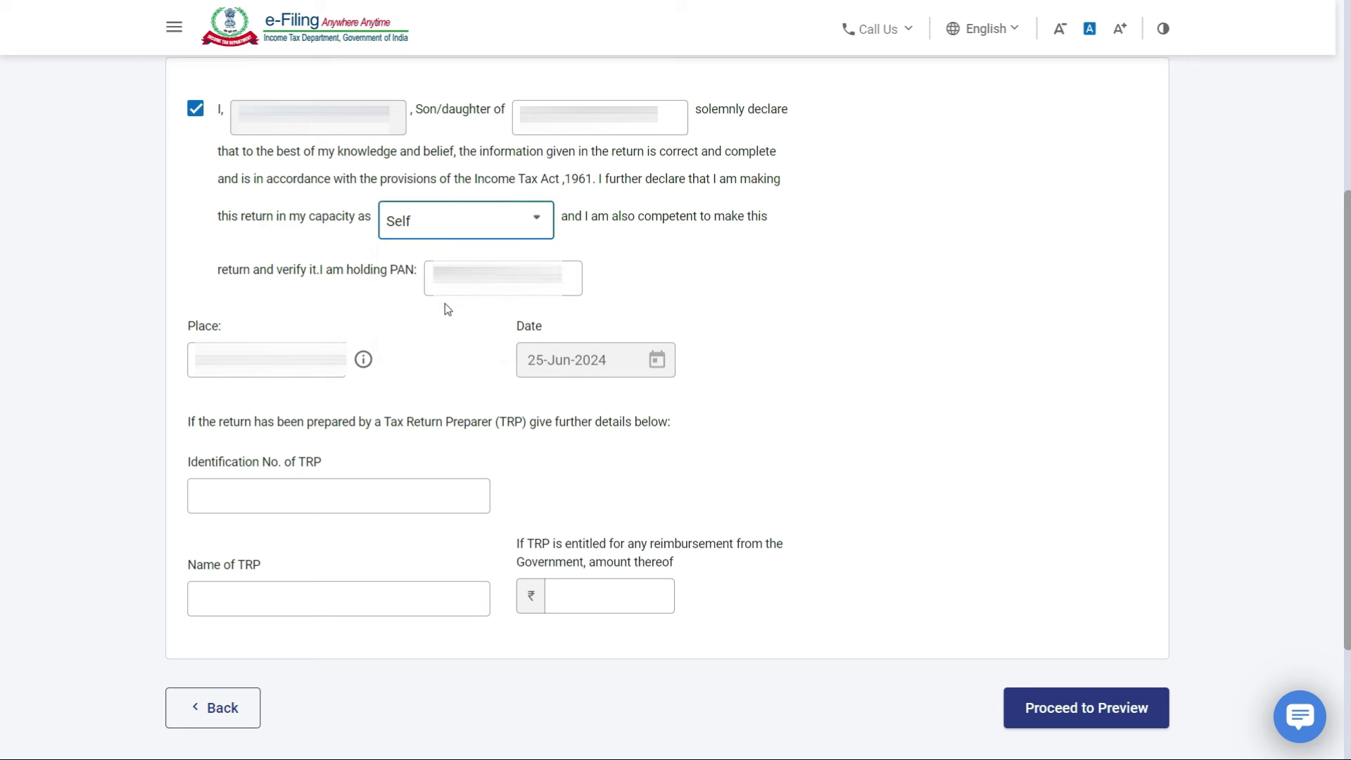
Enter NEW DELHI as the place in the declaration and proceed to the return preview
{"action": "left_click", "coordinate": [575, 290]}
{"action": "key", "text": "Tab"}
{"action": "key", "text": "ctrl+a"}
{"action": "type", "text": "NEW DELHI"}
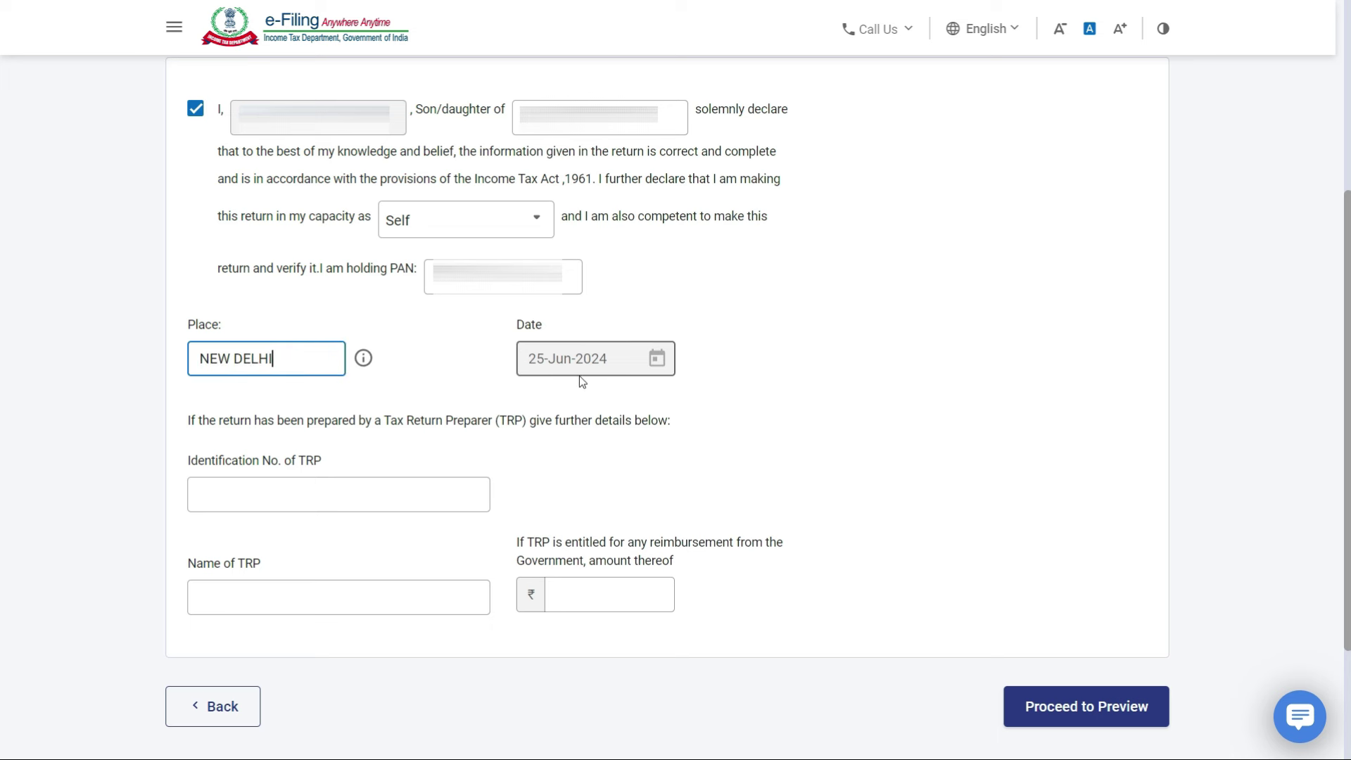
{"action": "left_click", "coordinate": [1133, 714]}
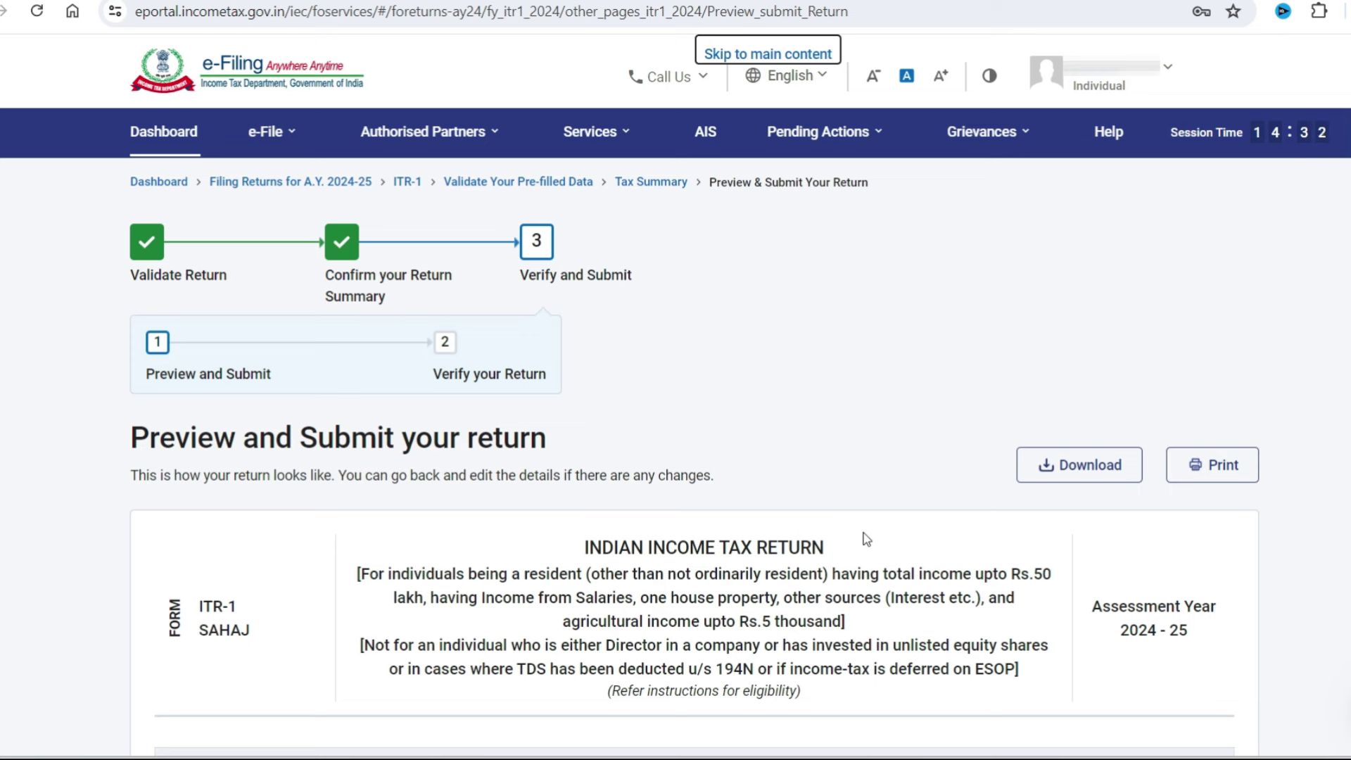
Download the ITR-1 return preview, check it through to the verification section, and proceed to validation
{"action": "left_click", "coordinate": [1094, 472]}
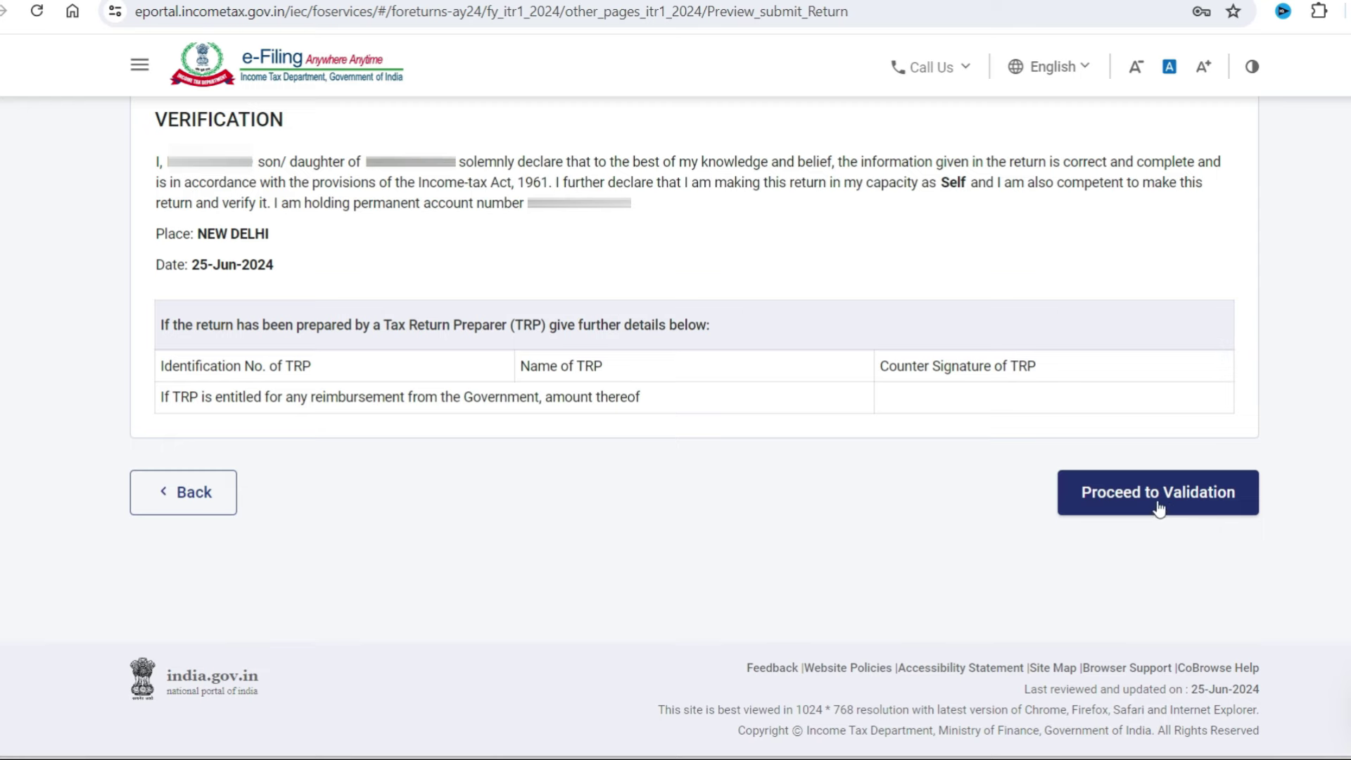
{"action": "left_click", "coordinate": [1220, 506]}
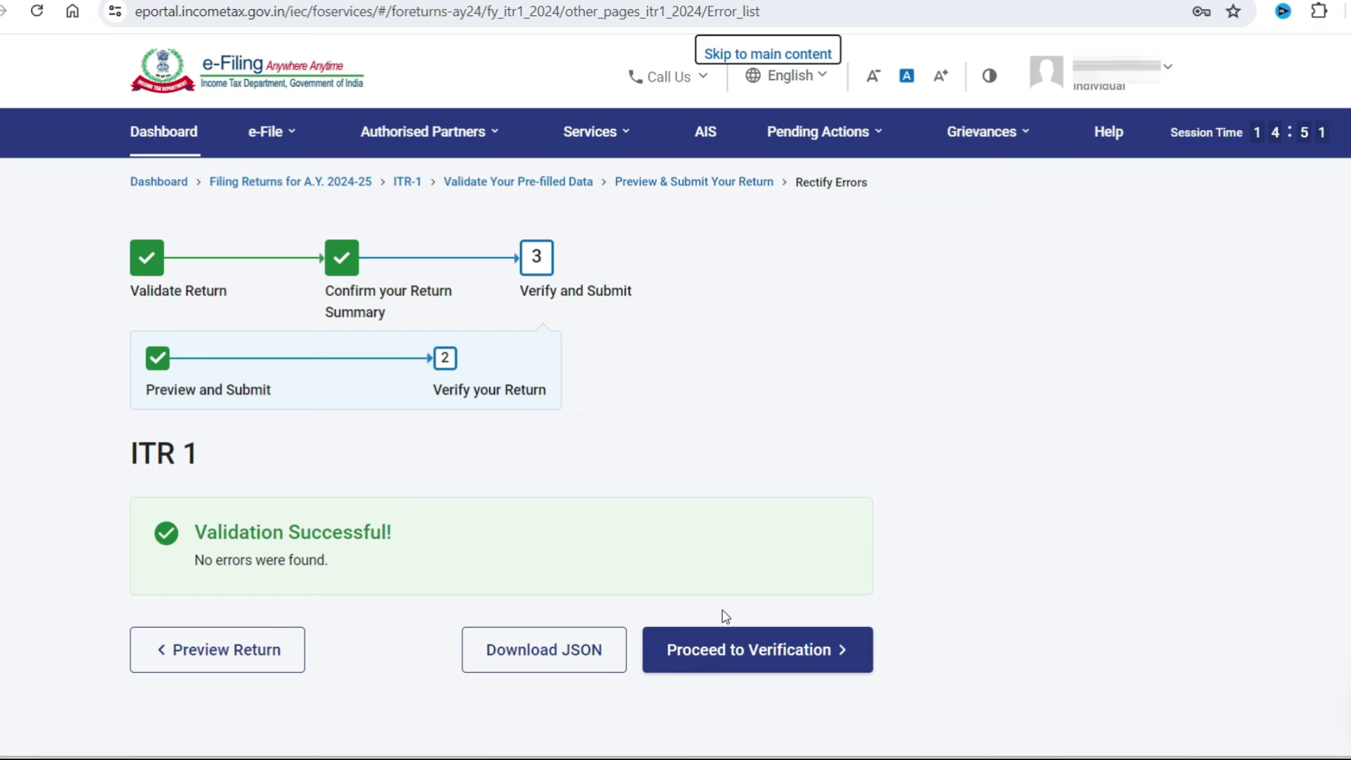
Proceed to verification of the validated return and continue with the e-Verify Now method
{"action": "left_click", "coordinate": [805, 669]}
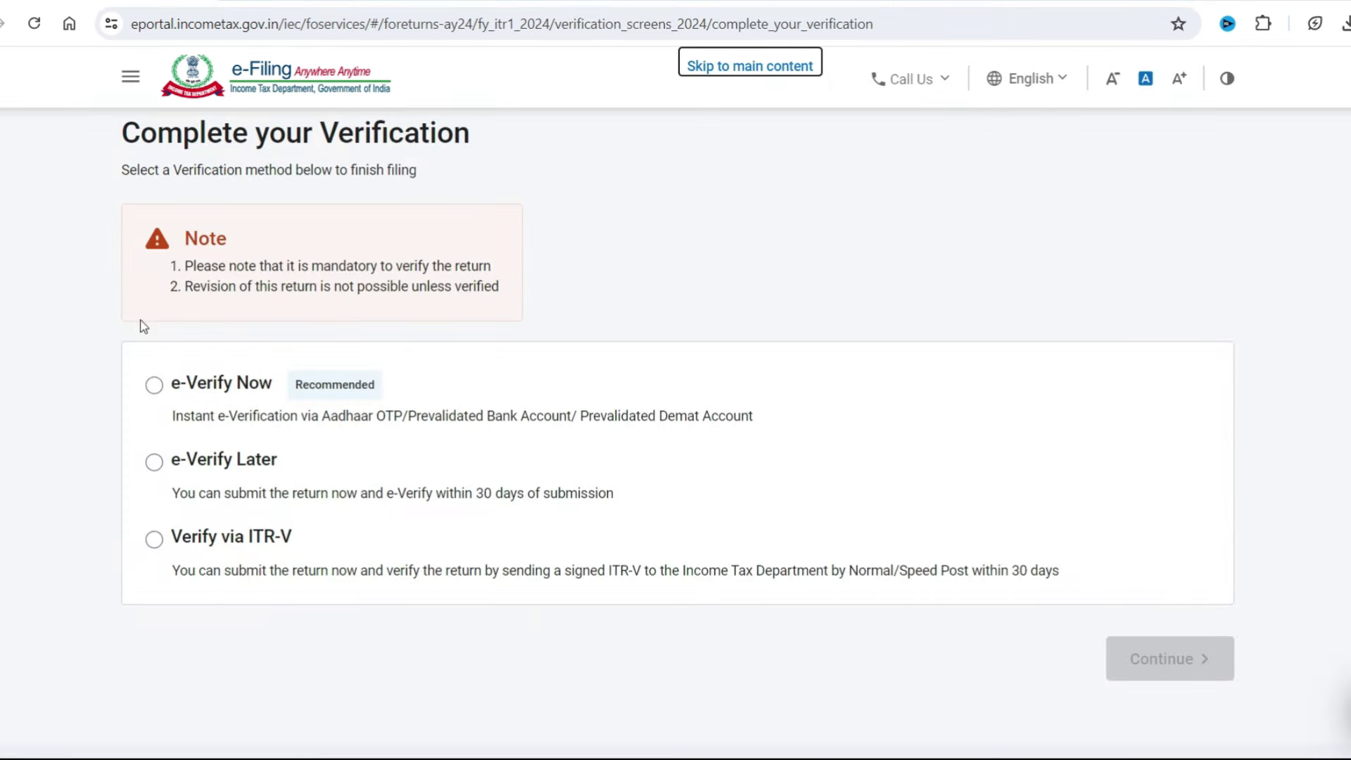
{"action": "left_click", "coordinate": [154, 385]}
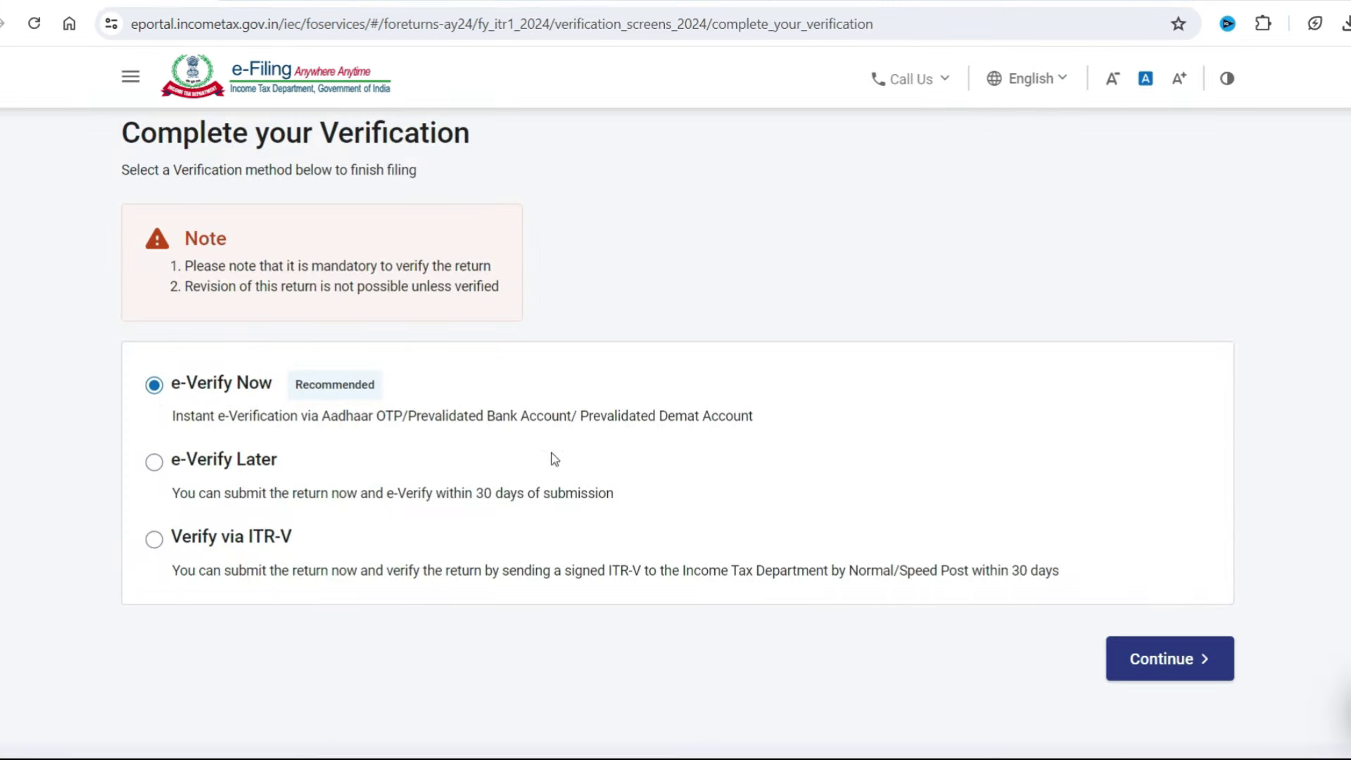
{"action": "left_click", "coordinate": [1195, 675]}
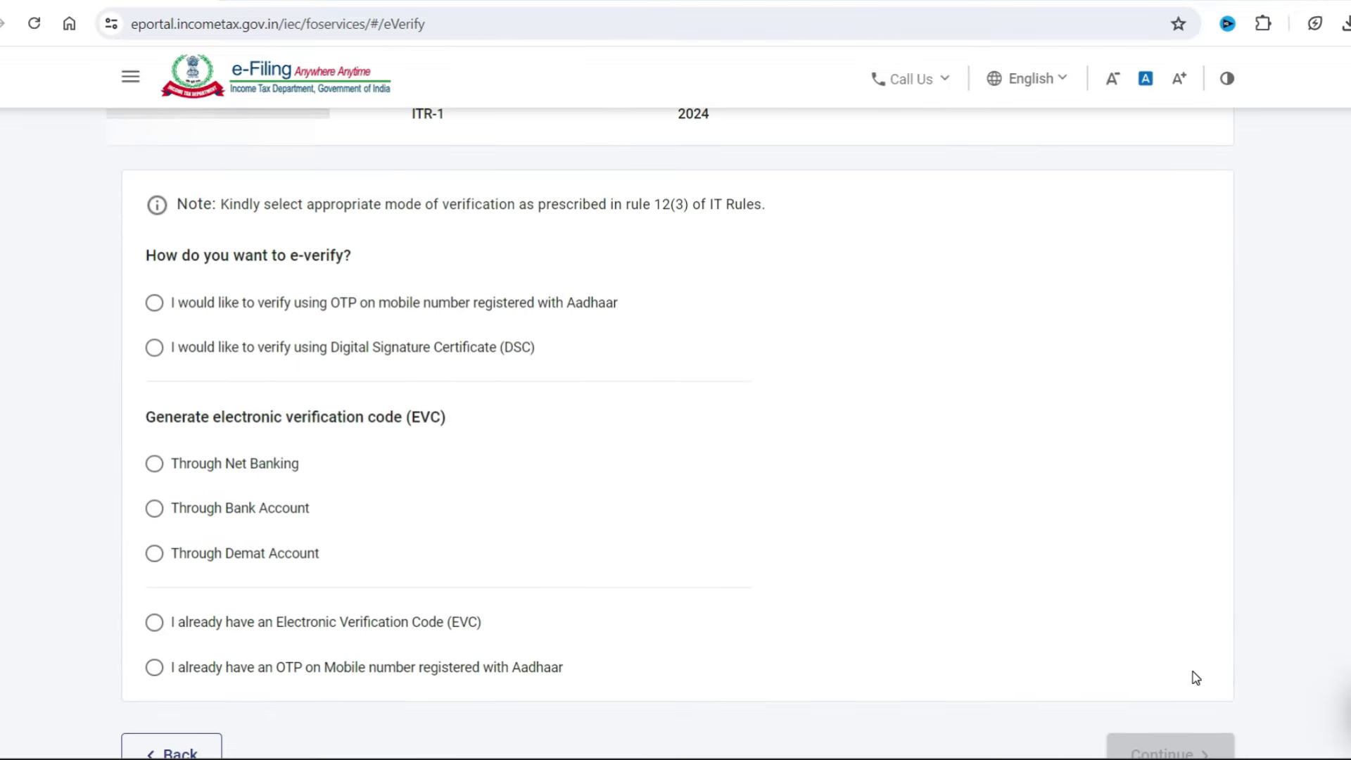